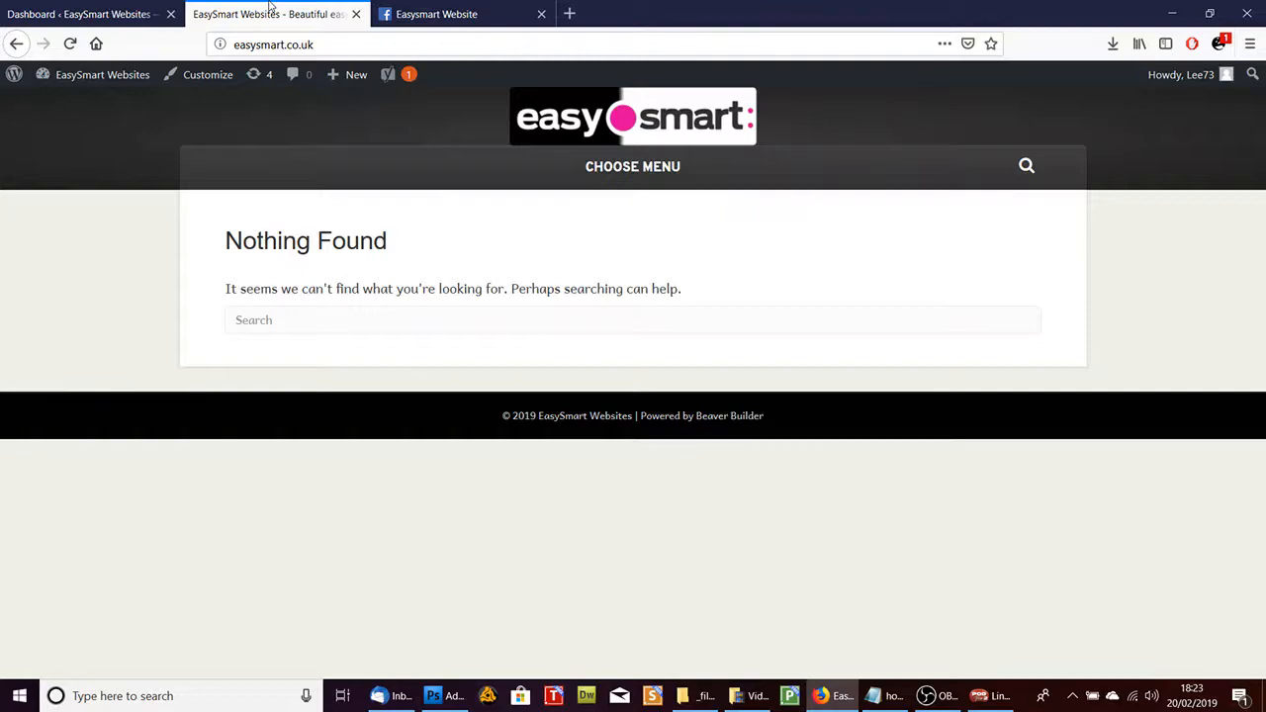
# Step: Create a new page titled HOME in the site's WordPress admin and publish it
pyautogui.click(74, 6)
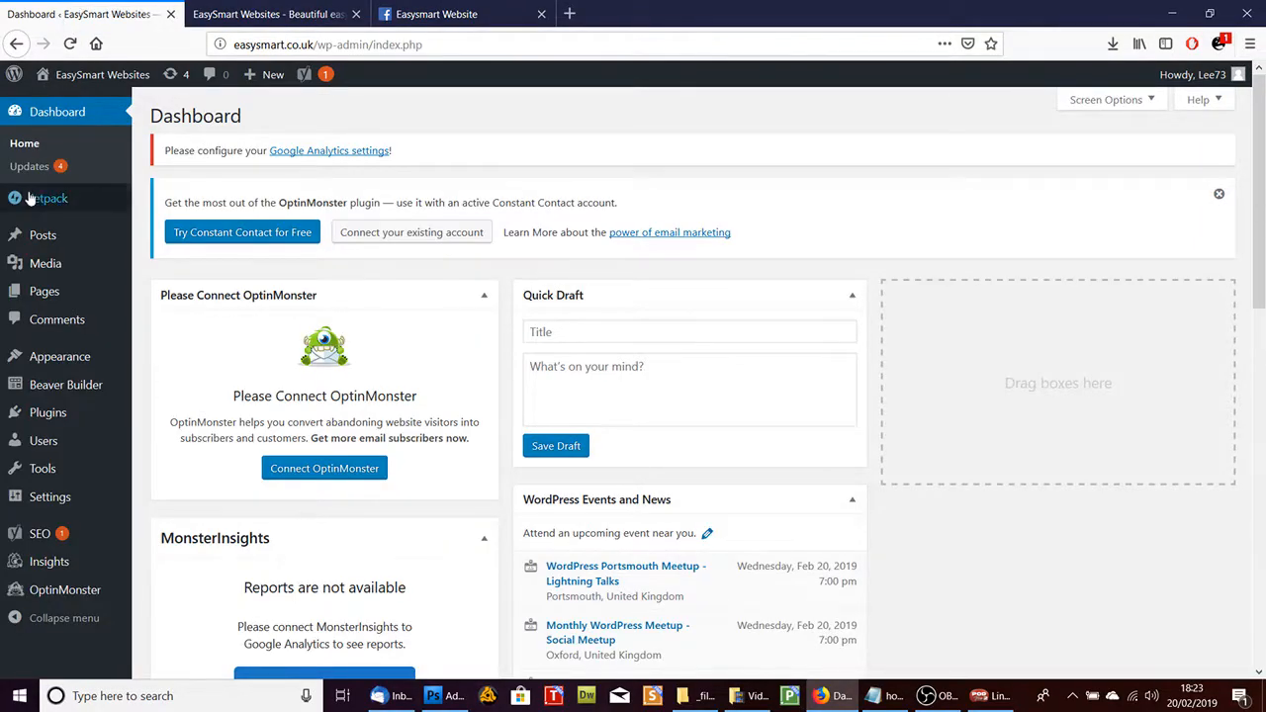
pyautogui.moveTo(50, 292)
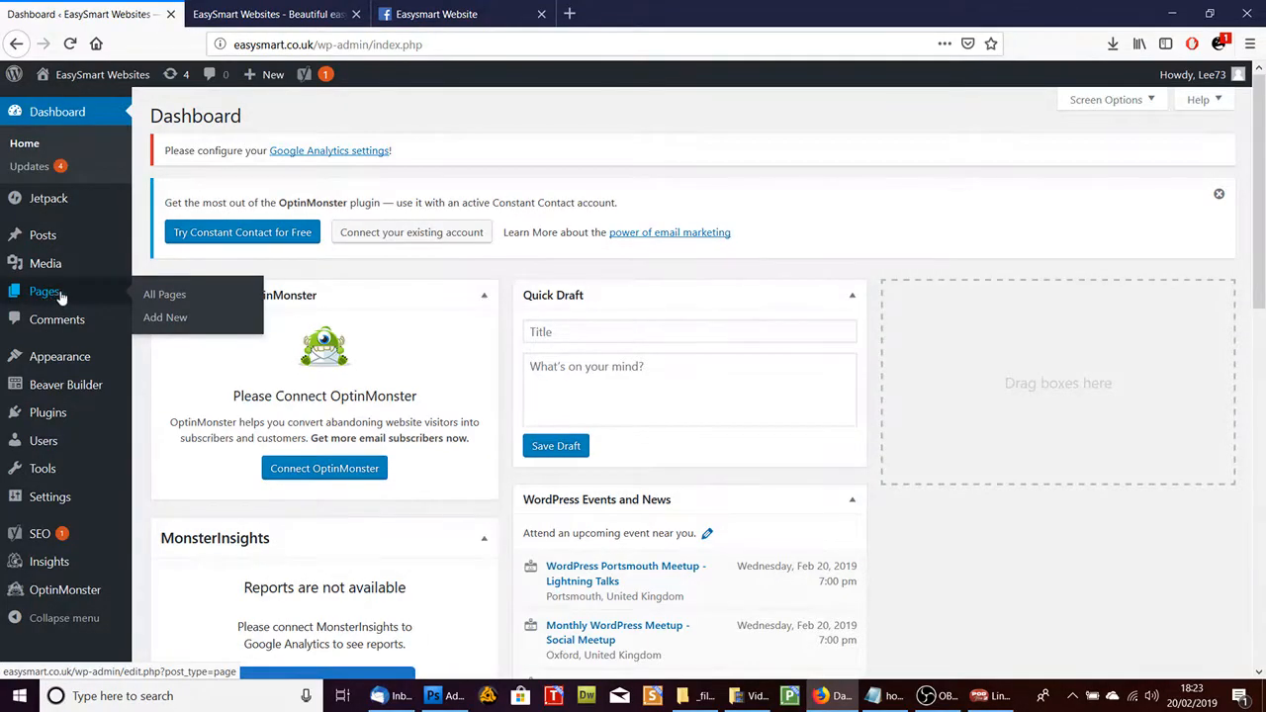
pyautogui.click(163, 319)
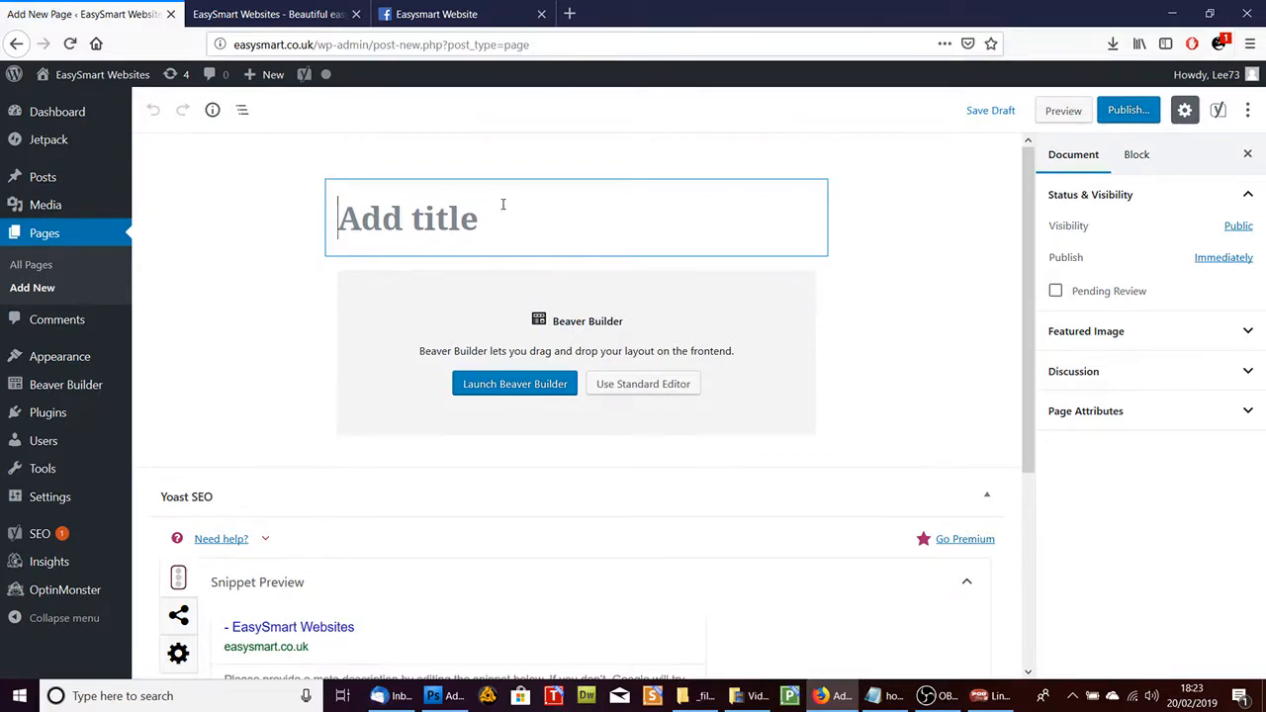
pyautogui.write('HOME')
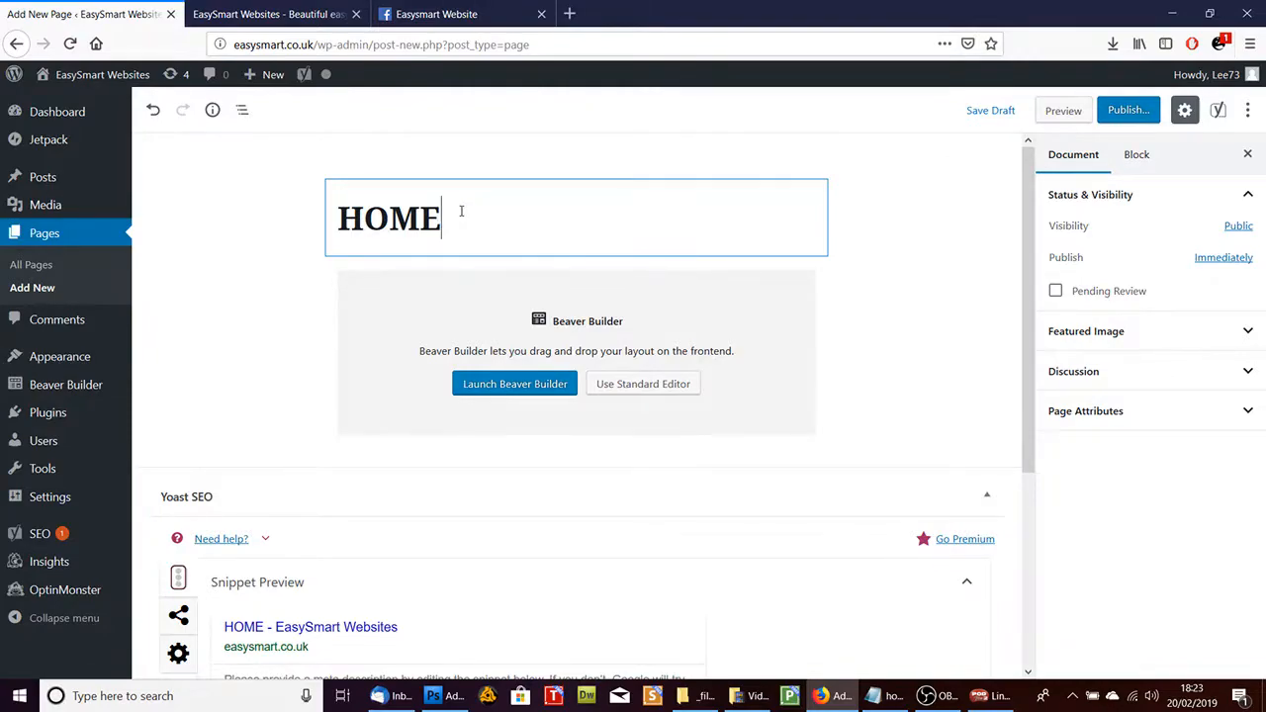
pyautogui.moveTo(436, 44); pyautogui.dragTo(534, 45)
pyautogui.click(599, 210)
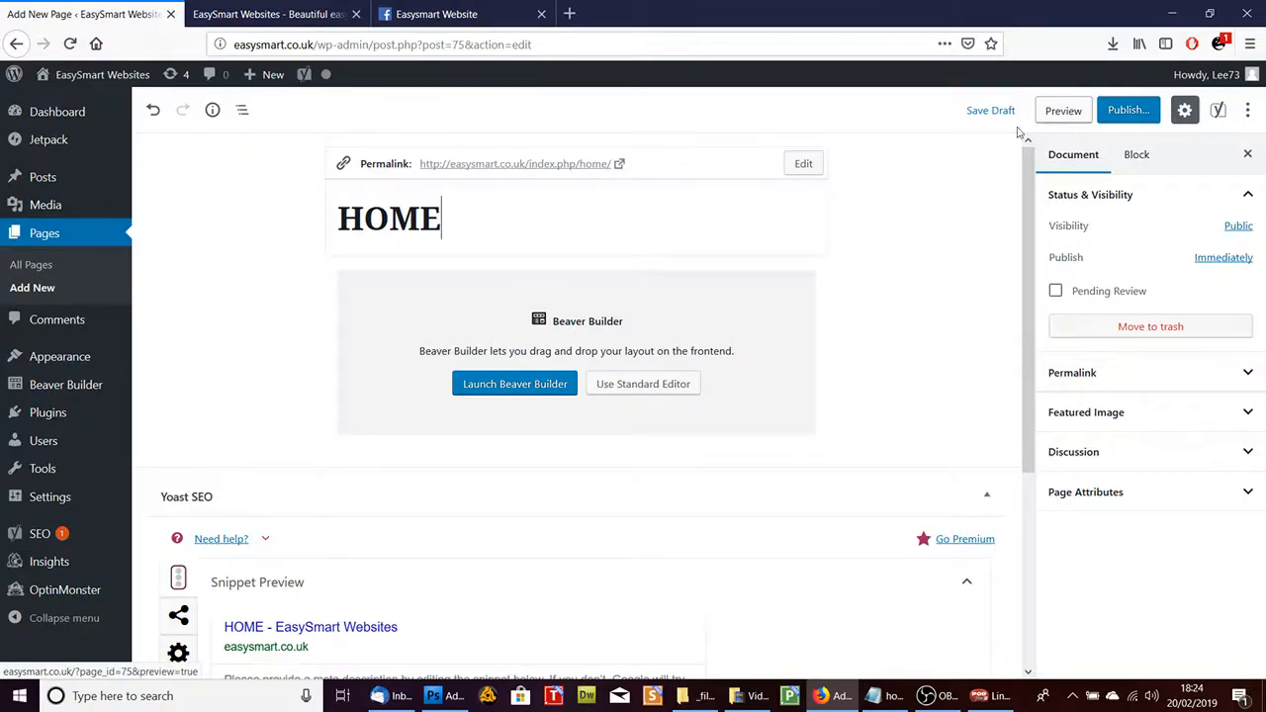
pyautogui.click(1125, 111)
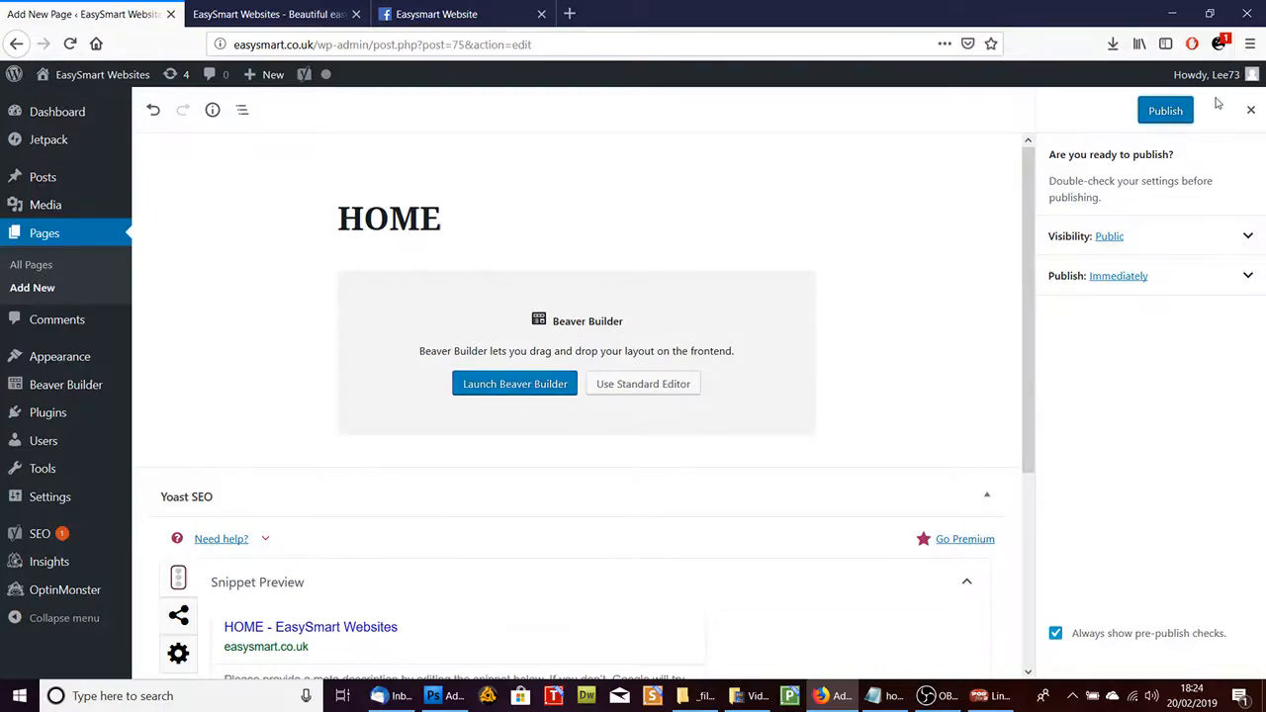
pyautogui.click(1168, 111)
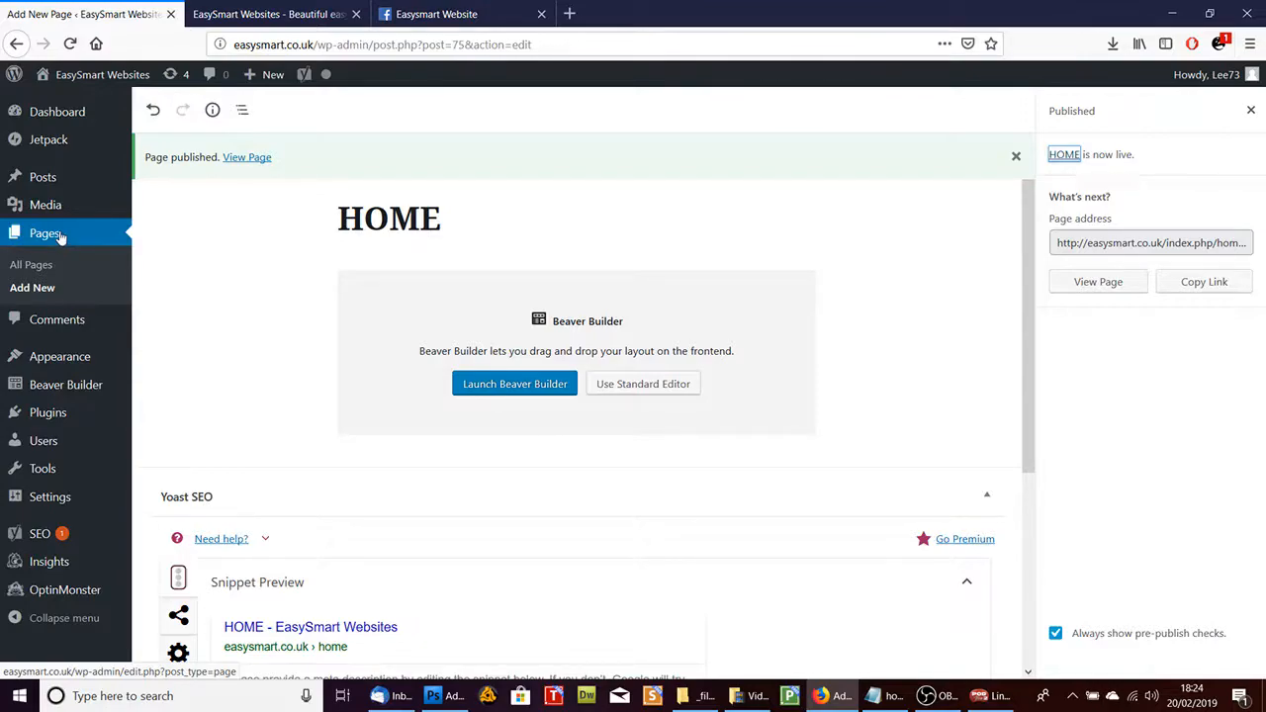
# Step: Create another new page titled VIDEO TUTORIALS and publish it
pyautogui.click(40, 293)
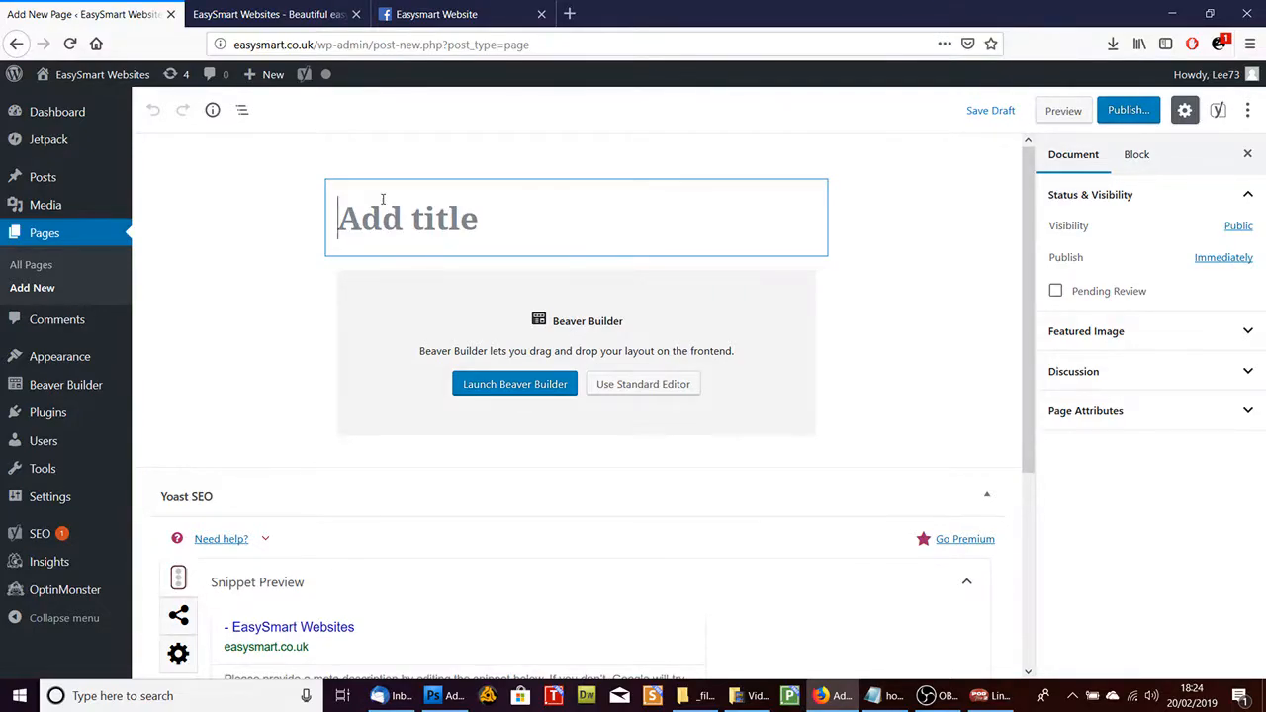
pyautogui.write('VIDEO T')
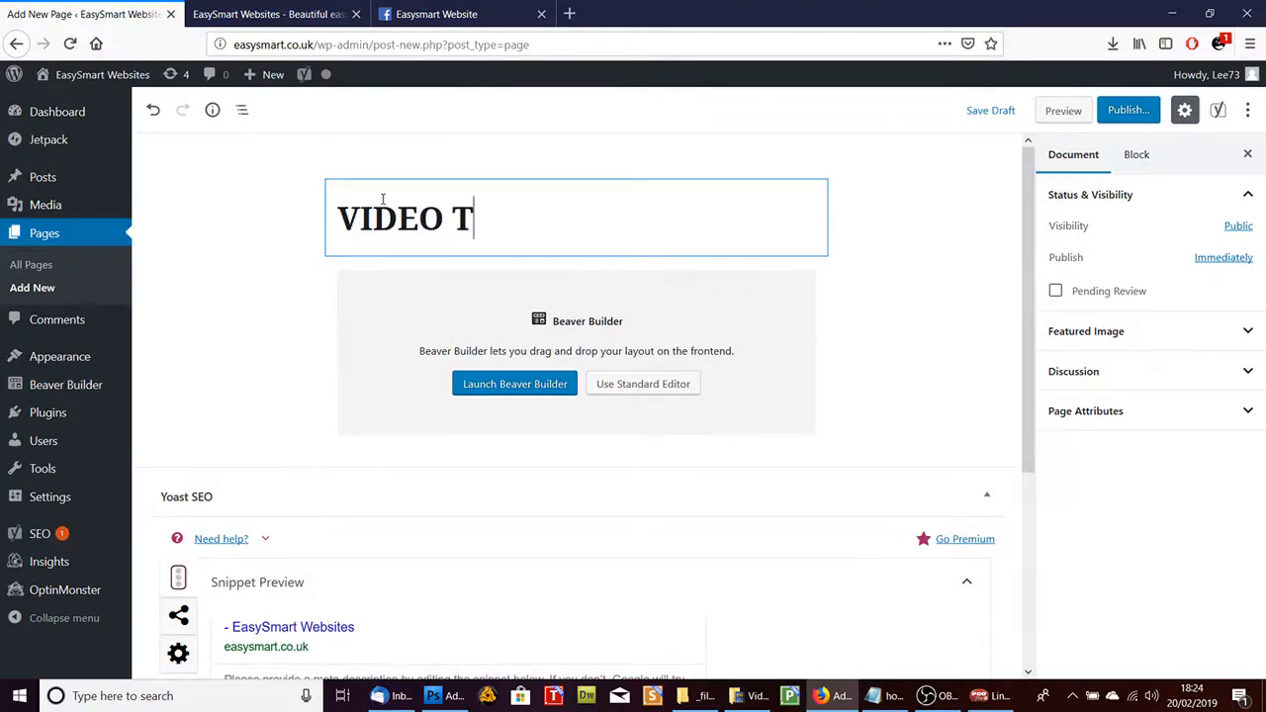
pyautogui.write('UTORIALS')
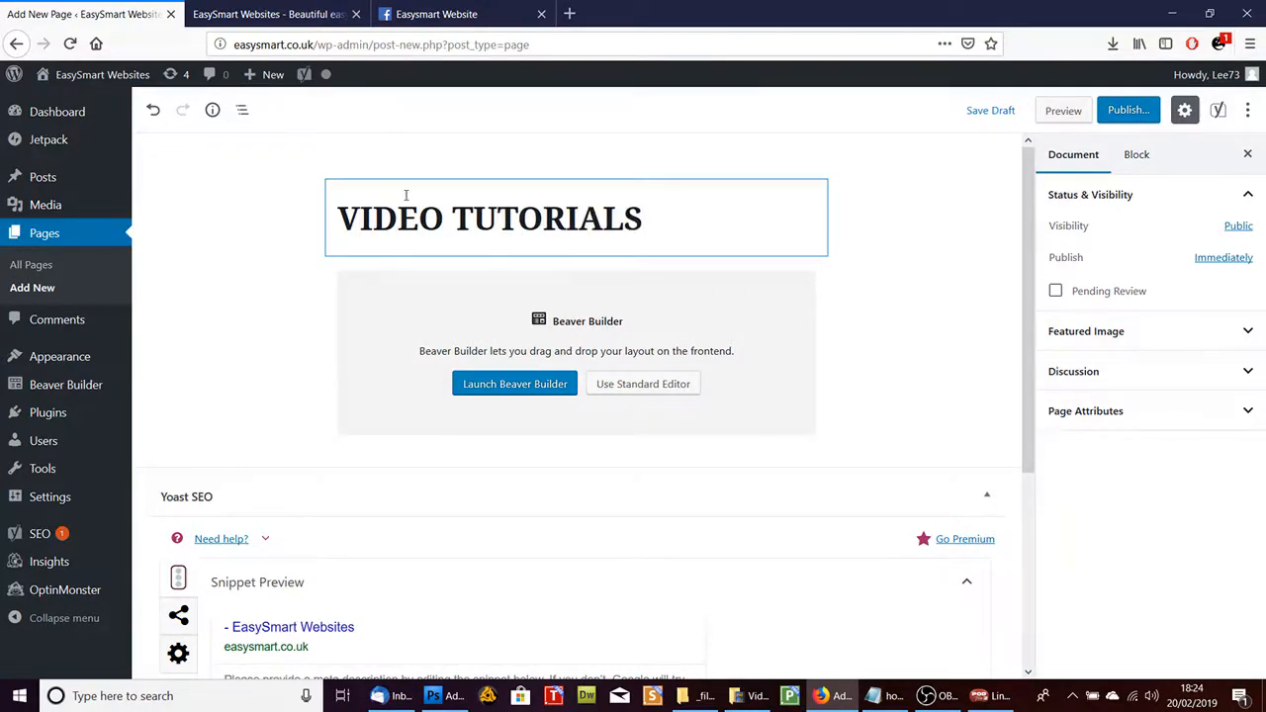
pyautogui.click(1136, 115)
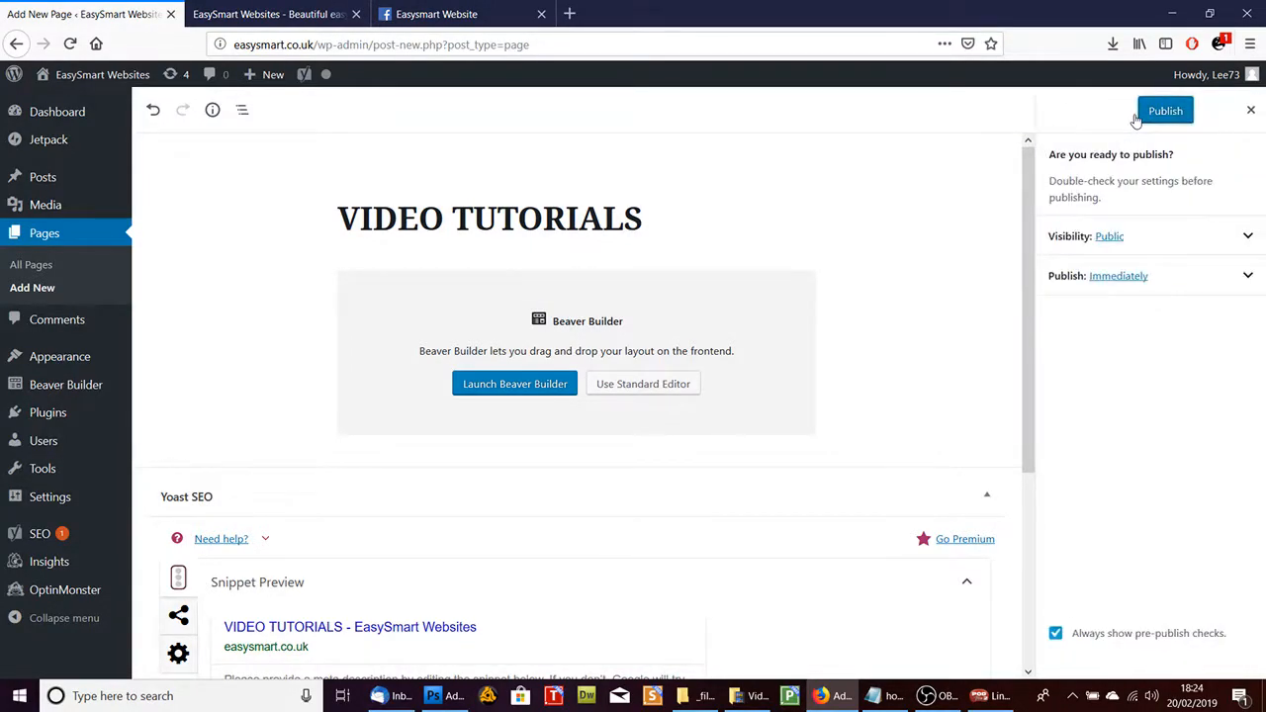
pyautogui.click(1160, 114)
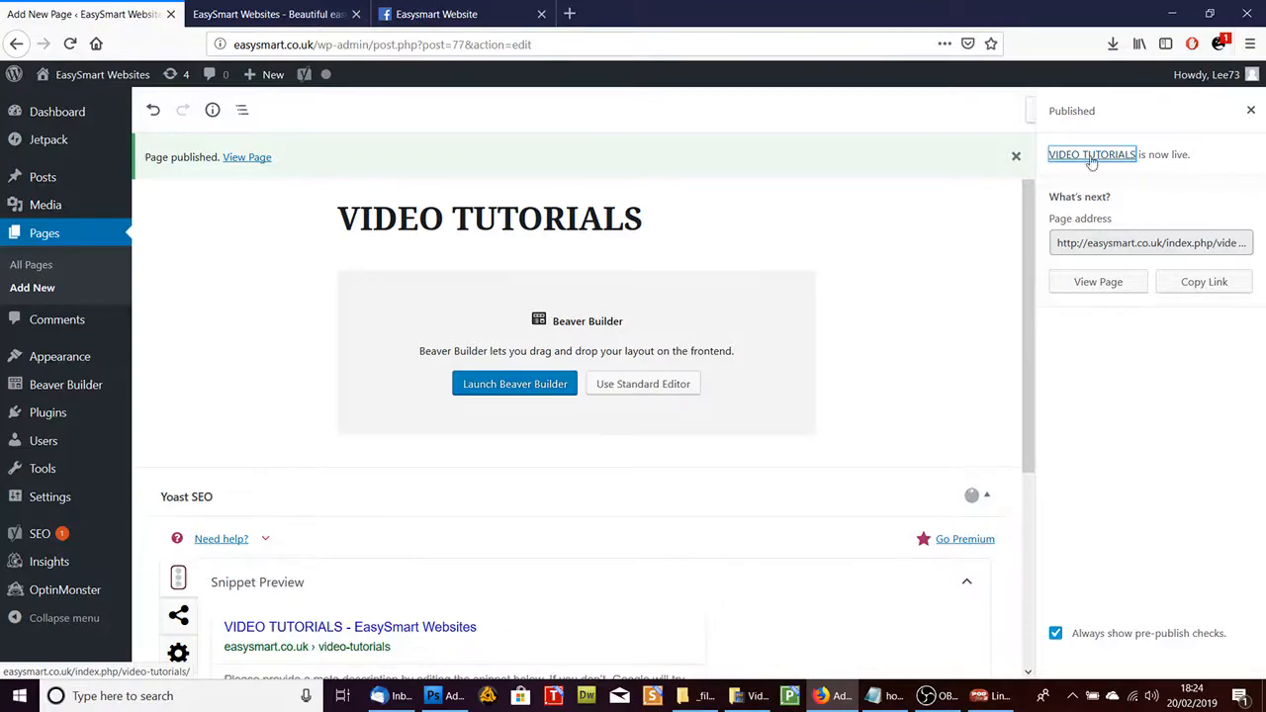
# Step: Create a third new page titled CONTACT and publish it
pyautogui.click(34, 288)
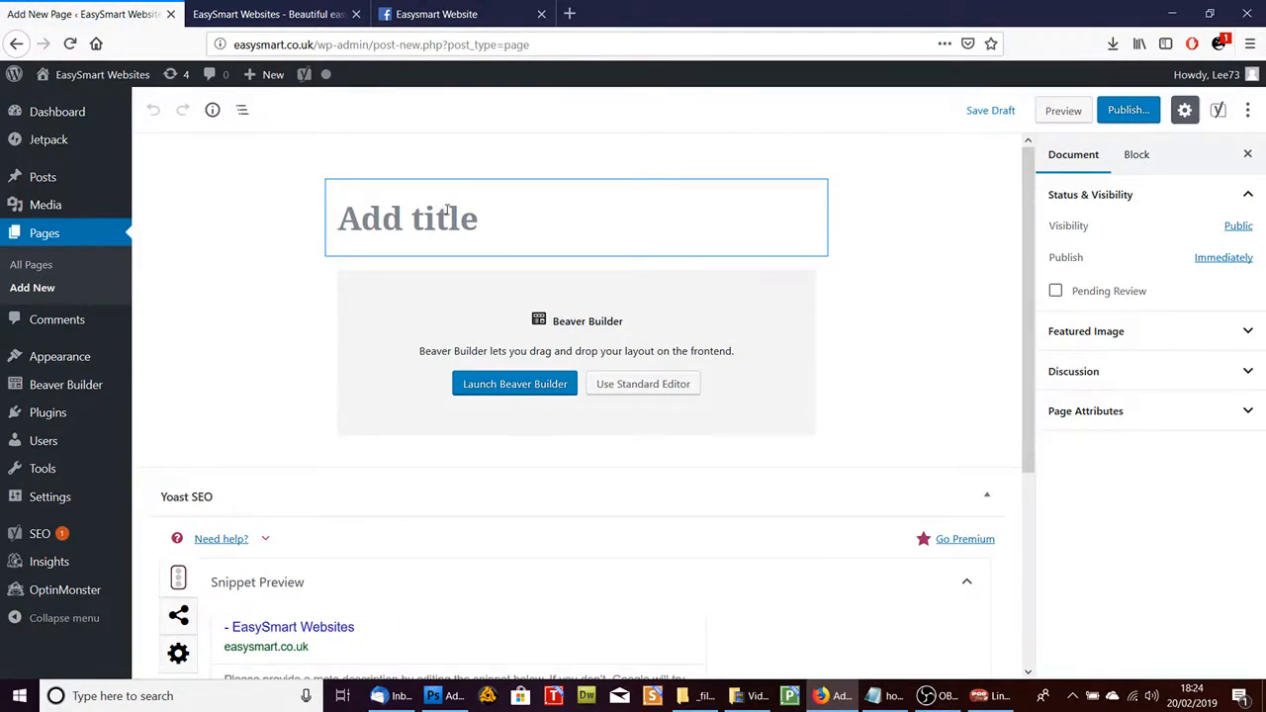
pyautogui.write('CONTACT')
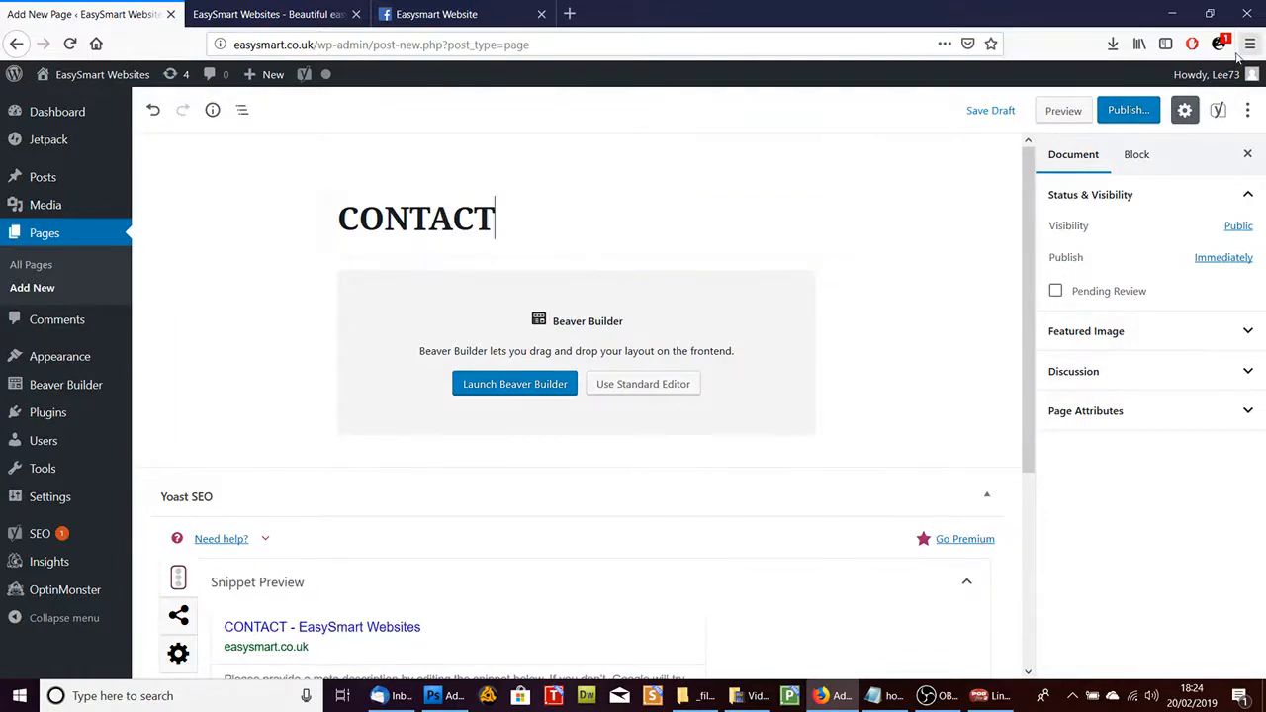
pyautogui.click(1133, 110)
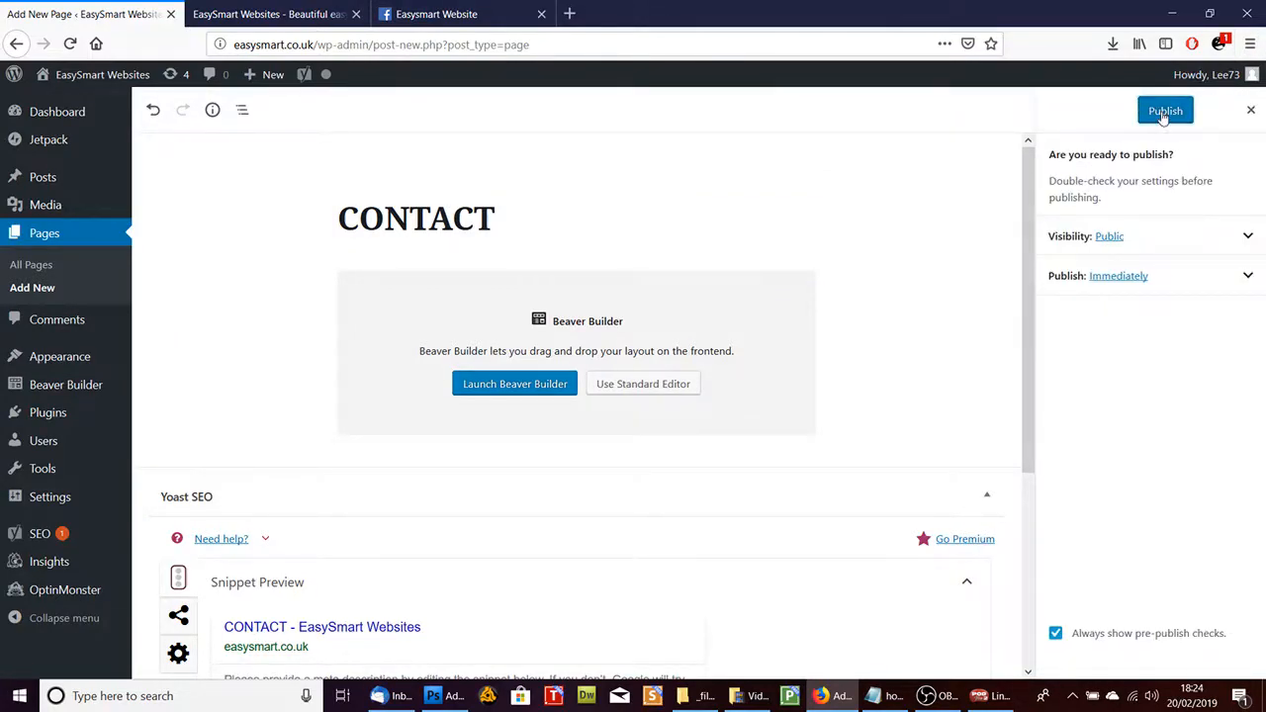
pyautogui.click(1165, 113)
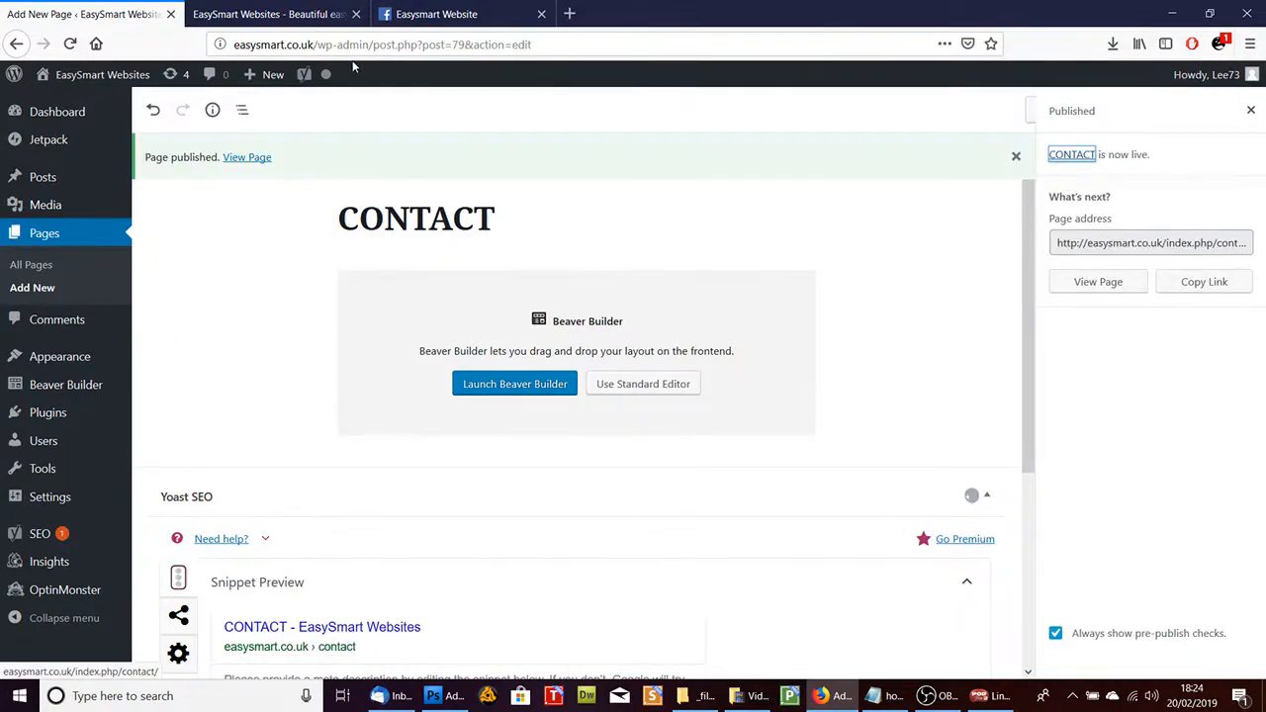
# Step: Review the list of all pages, and reload the live site to check its navigation
pyautogui.click(37, 239)
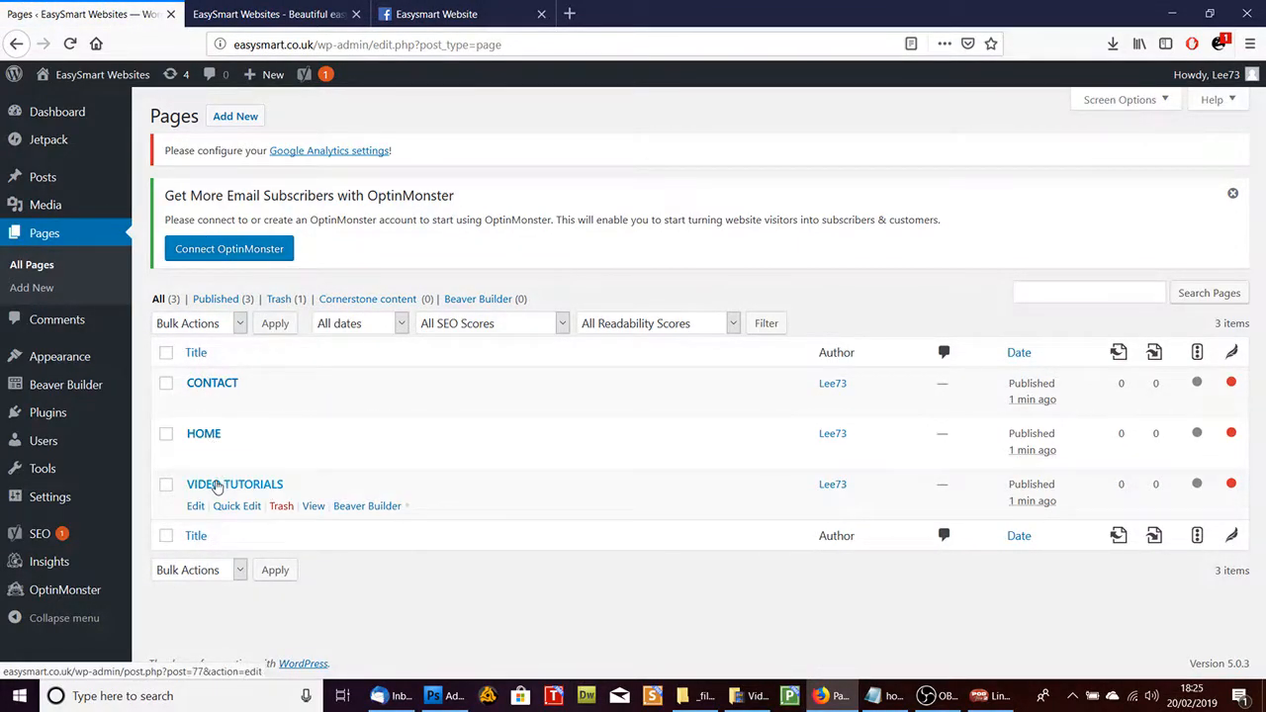
pyautogui.click(282, 10)
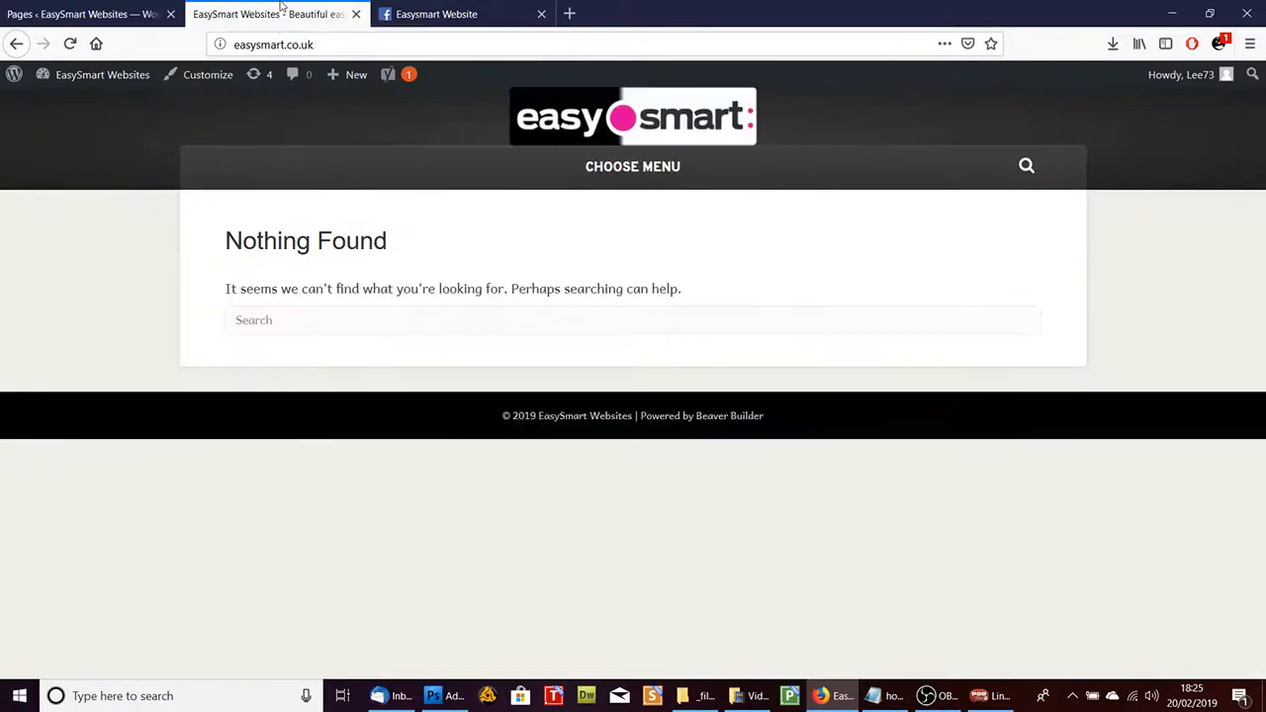
pyautogui.click(69, 45)
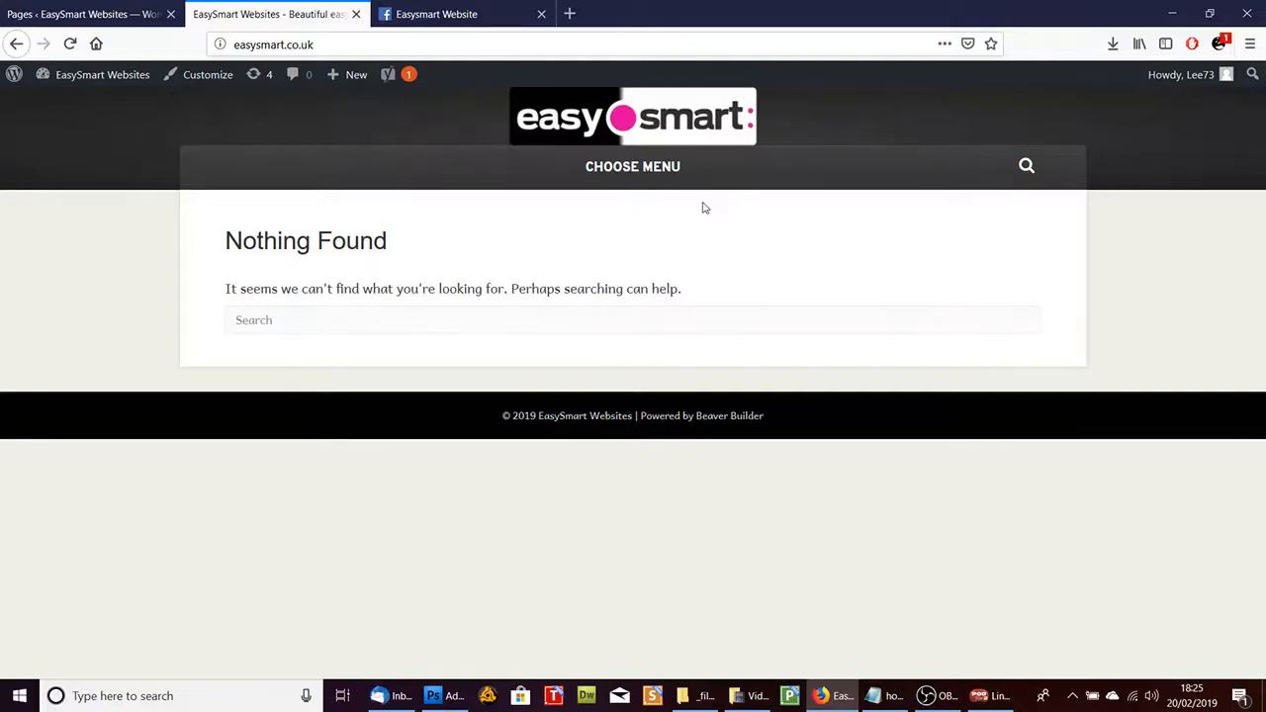
# Step: Return to the WordPress admin and create a navigation menu named Main Menu
pyautogui.click(84, 10)
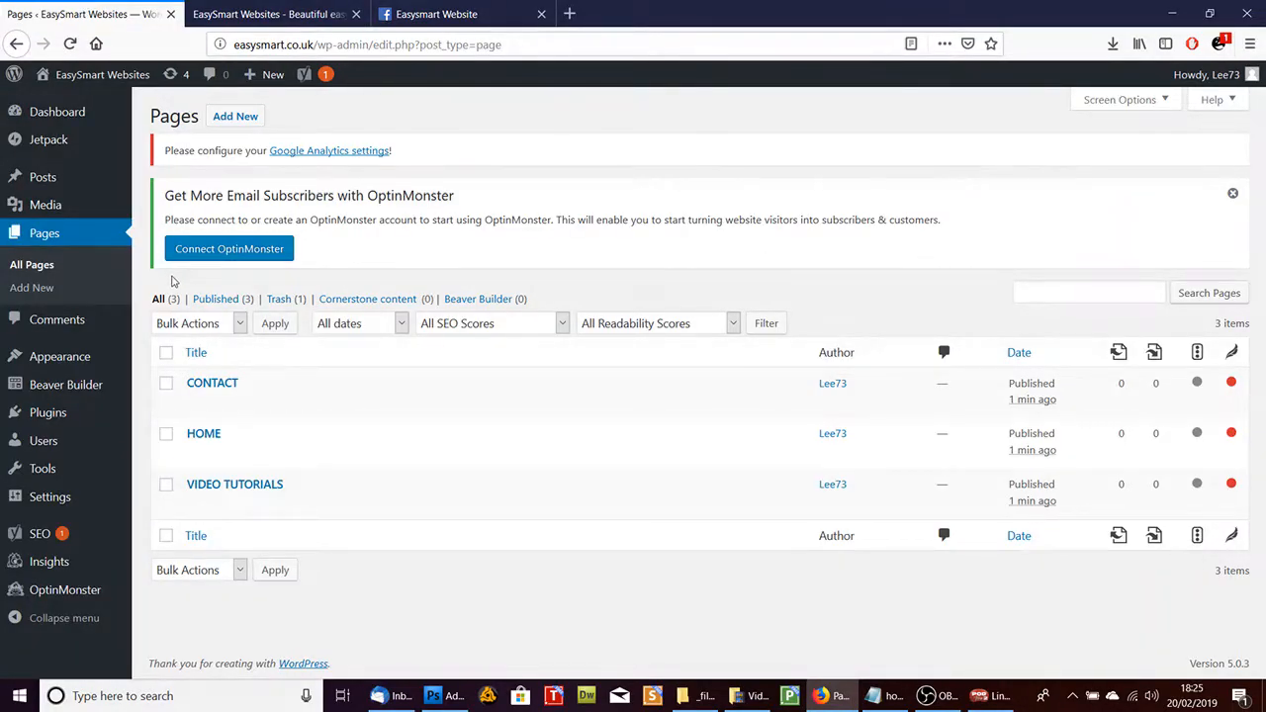
pyautogui.moveTo(62, 358)
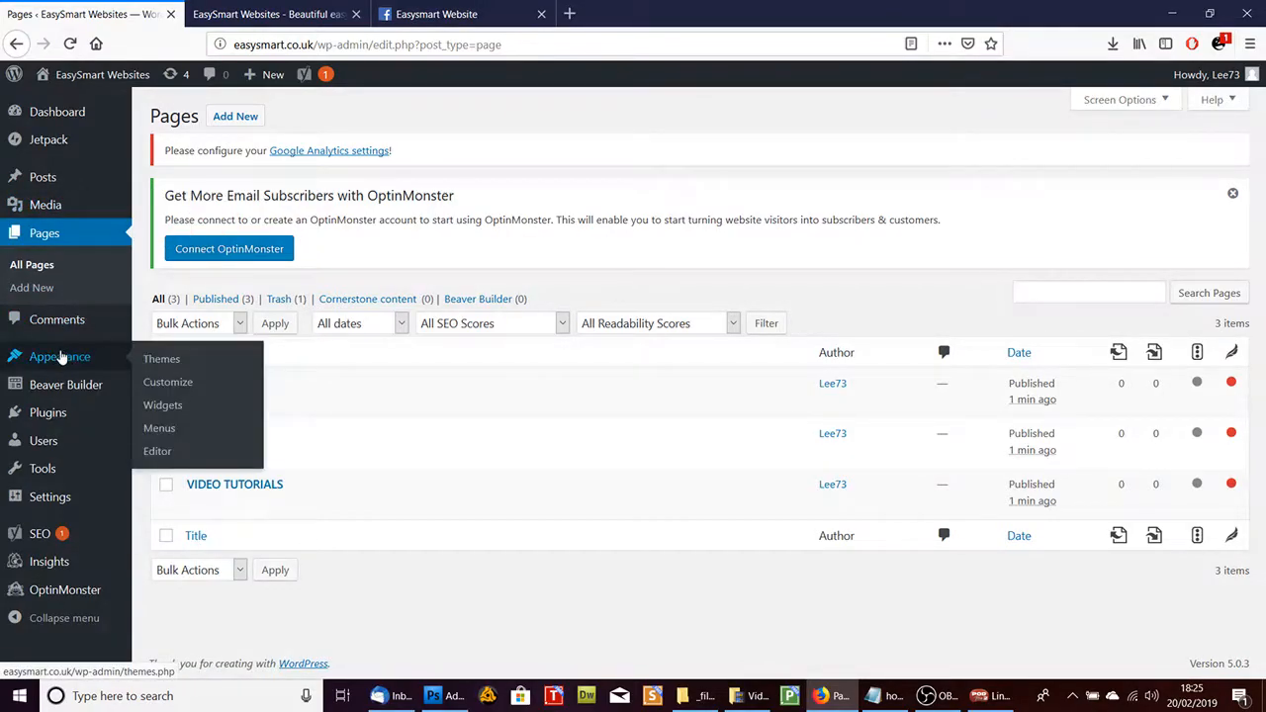
pyautogui.click(158, 428)
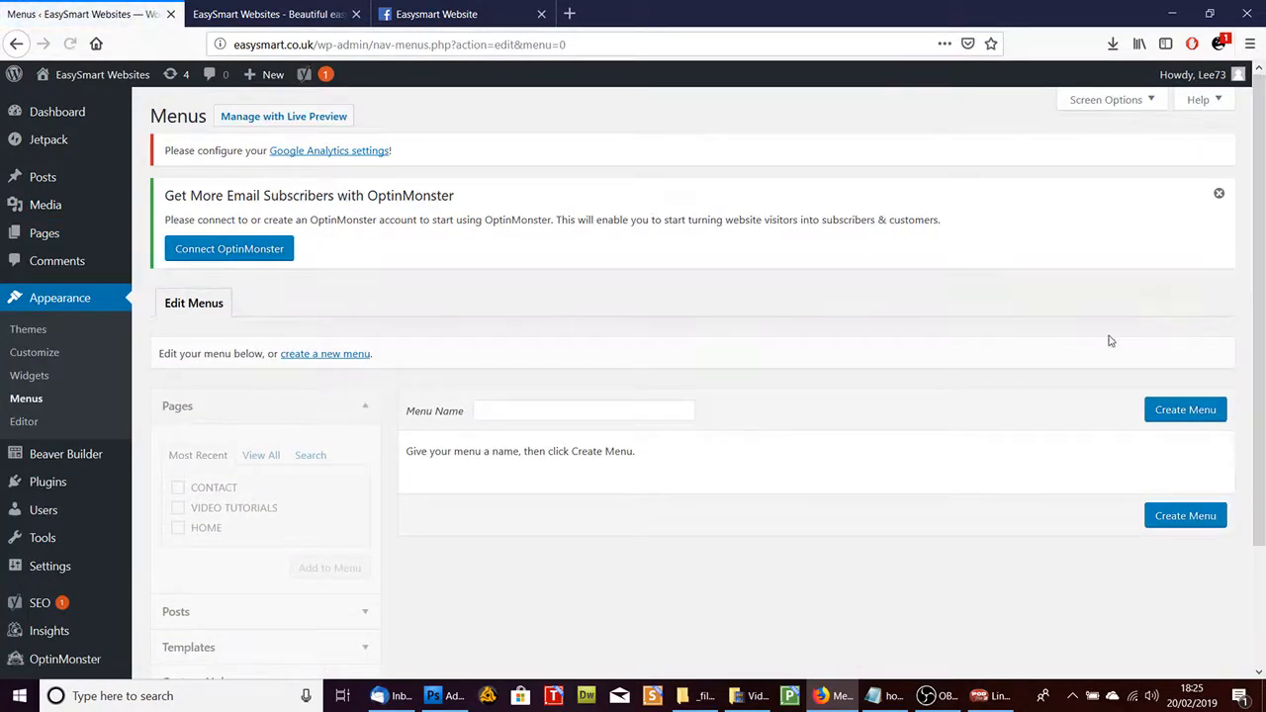
pyautogui.click(643, 411)
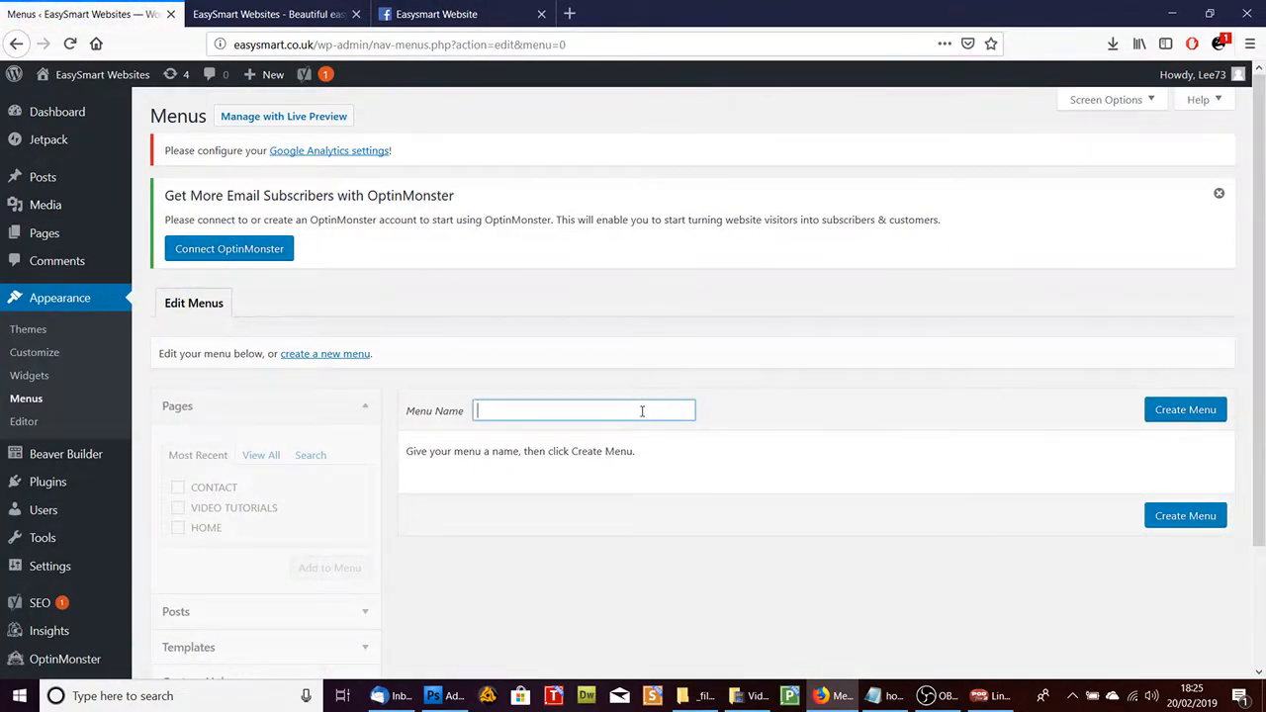
pyautogui.write('M')
pyautogui.click(513, 434)
pyautogui.click(1187, 410)
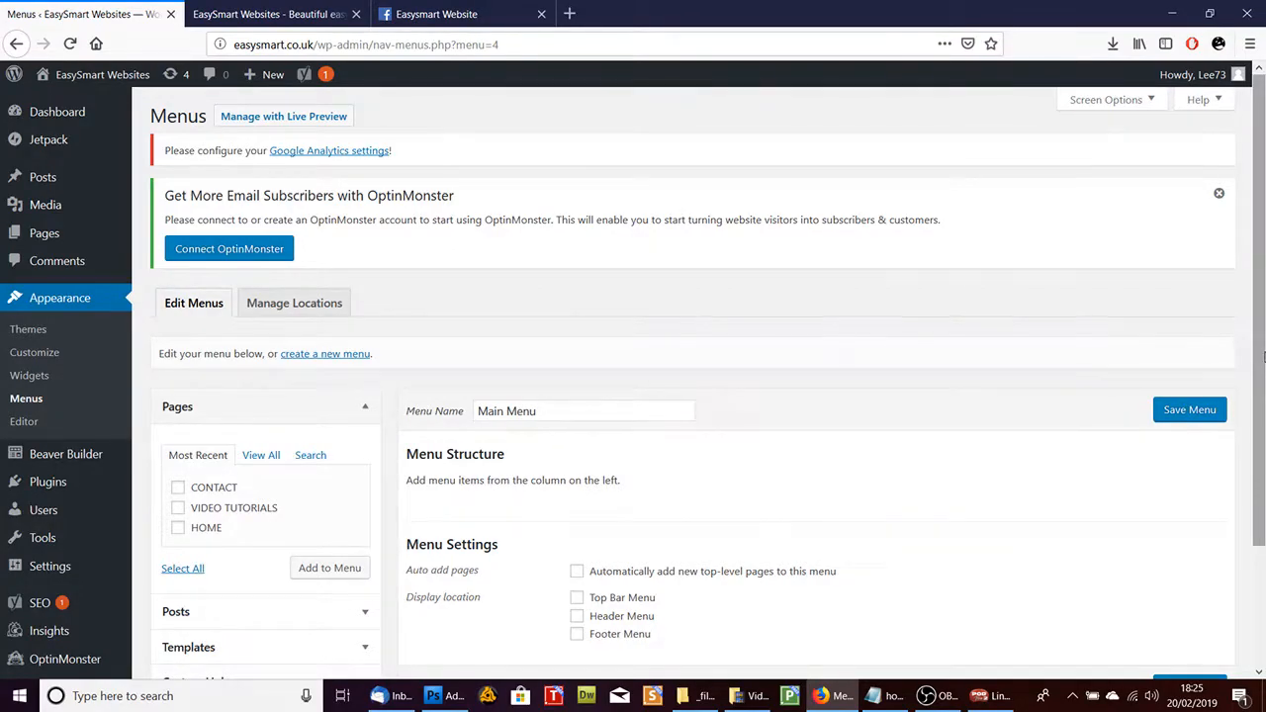
# Step: Add all three pages to Main Menu and order them HOME, VIDEO TUTORIALS, CONTACT
pyautogui.scroll(-3, 1253, 370)
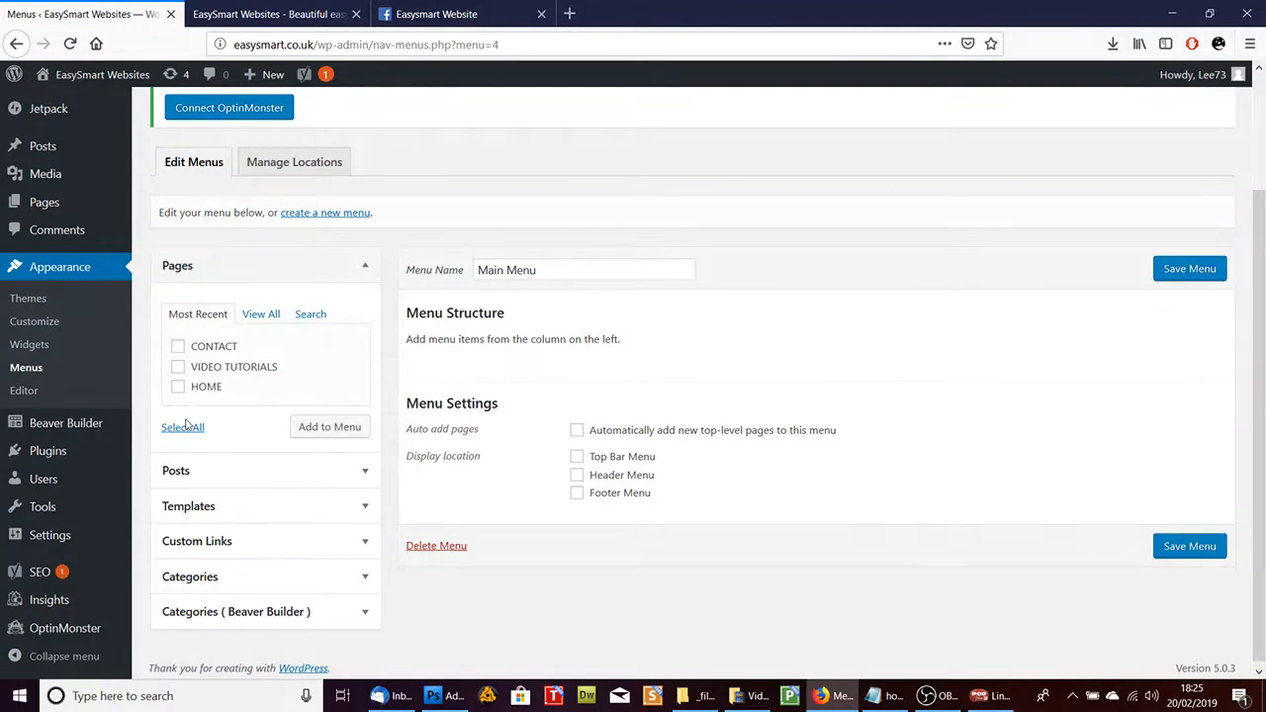
pyautogui.click(178, 347)
pyautogui.click(183, 428)
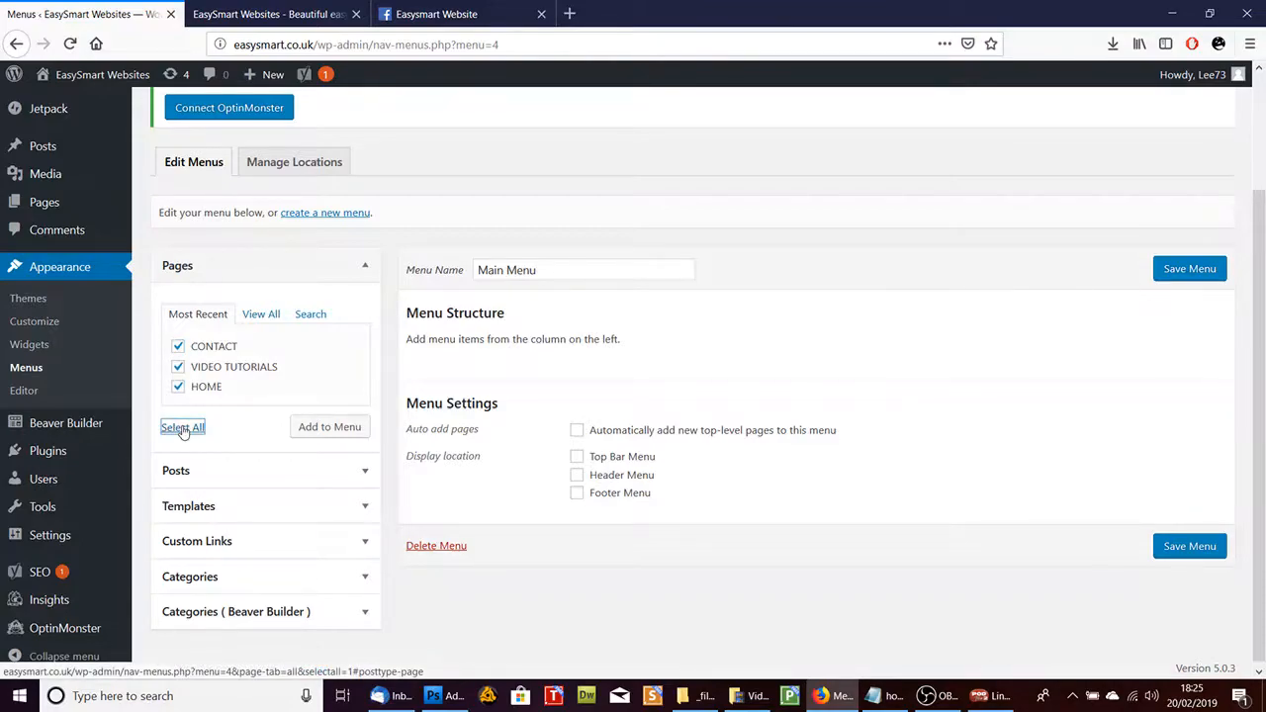
pyautogui.click(327, 431)
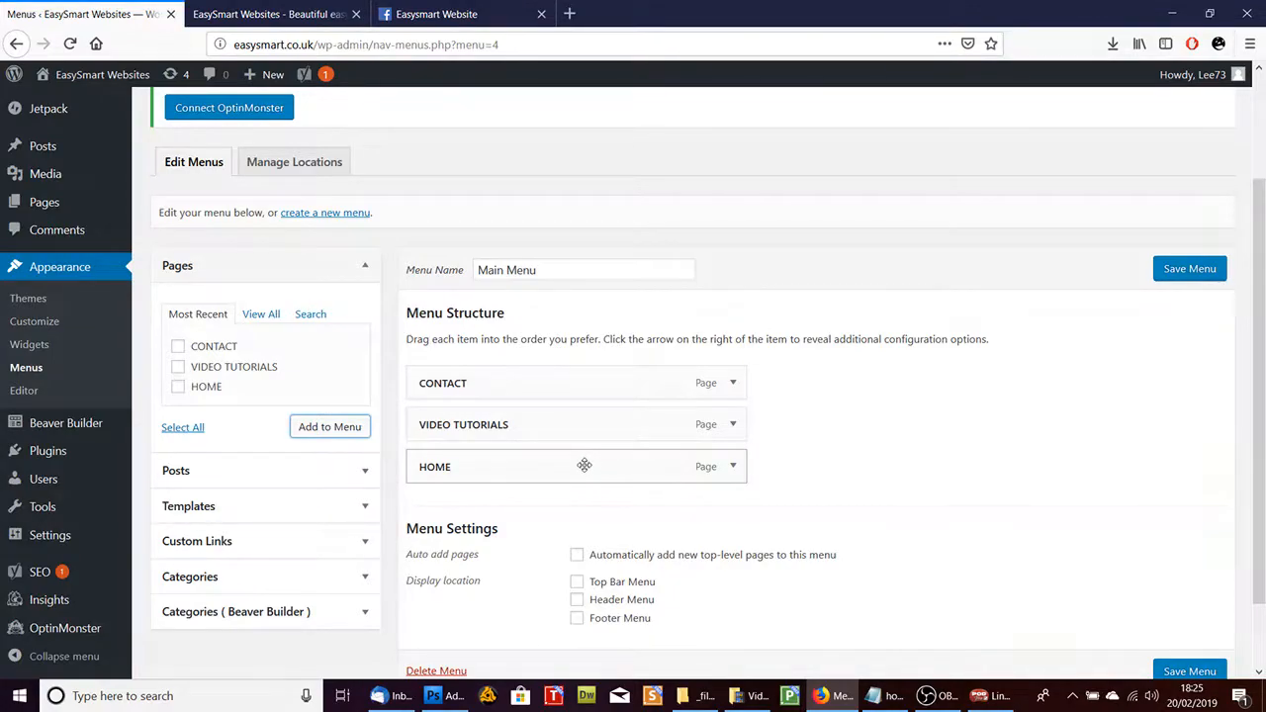
pyautogui.moveTo(585, 465); pyautogui.dragTo(585, 371)
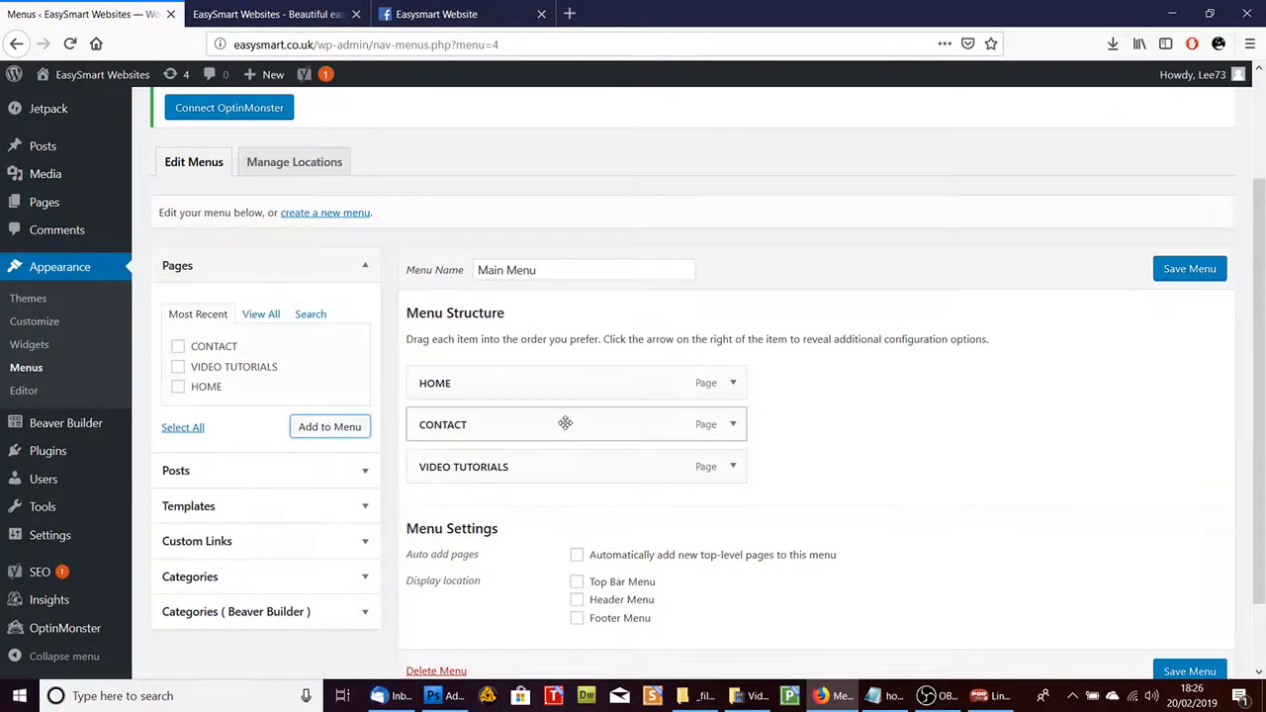
pyautogui.moveTo(565, 424); pyautogui.dragTo(568, 465)
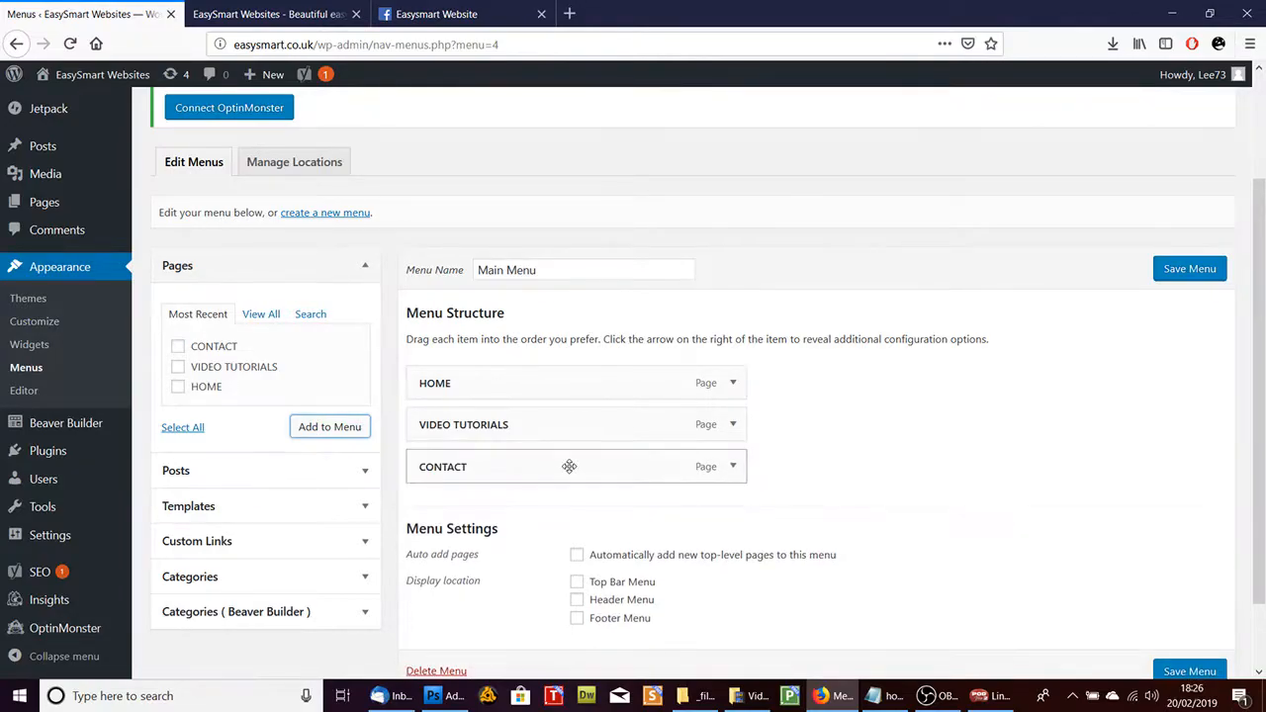
# Step: Assign Main Menu to the Header Menu display location and save the menu
pyautogui.scroll(-2, 1258, 234)
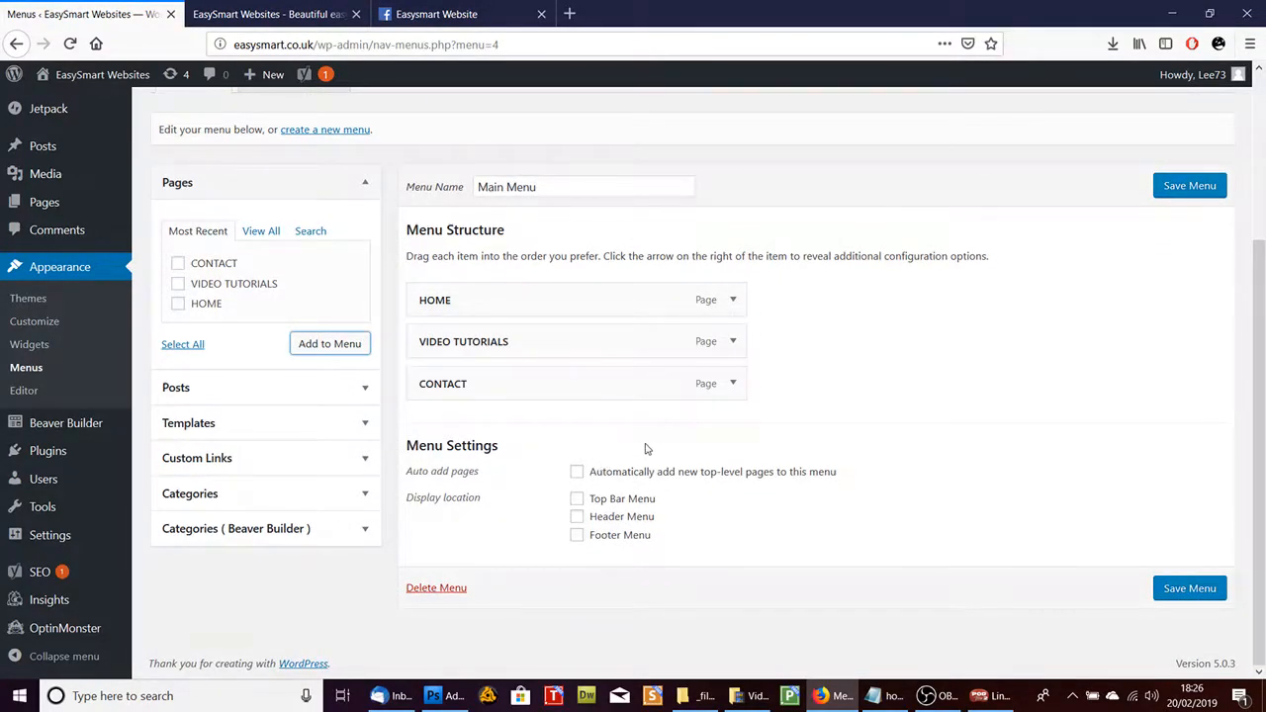
pyautogui.click(579, 522)
pyautogui.click(1193, 589)
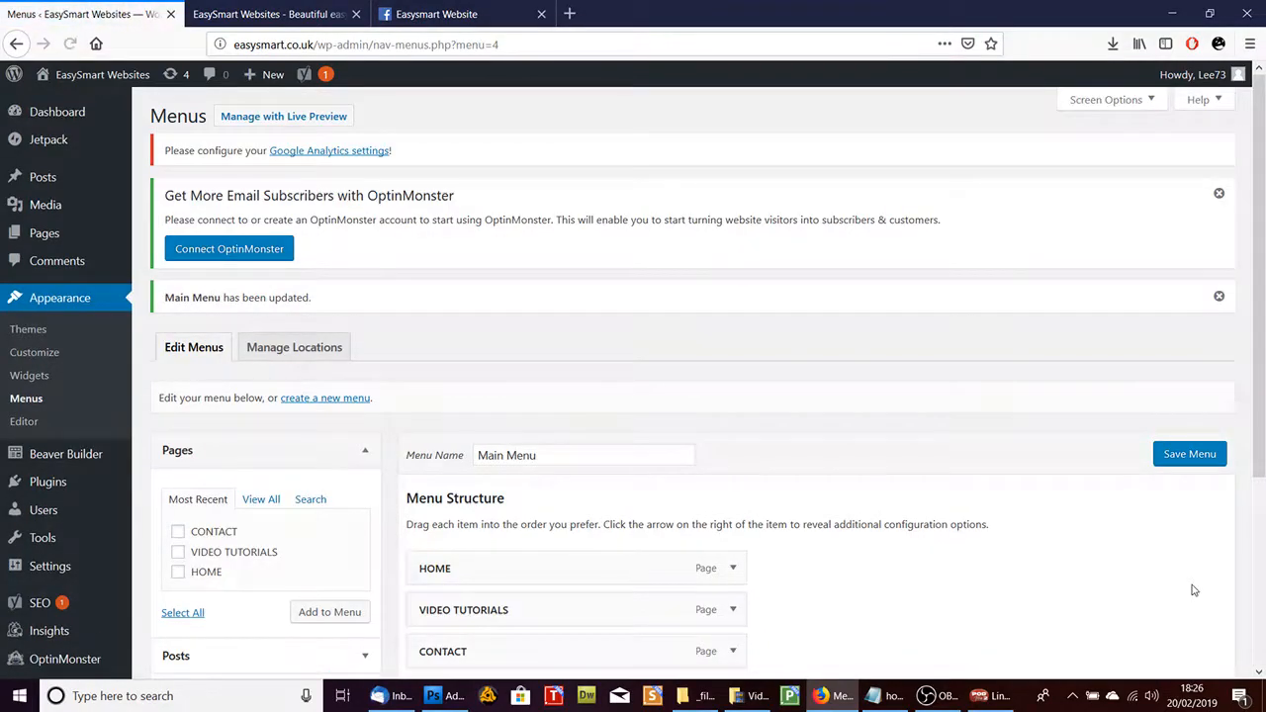
# Step: Reload the live site and check the HOME and VIDEO TUTORIALS pages through its header navigation
pyautogui.click(225, 12)
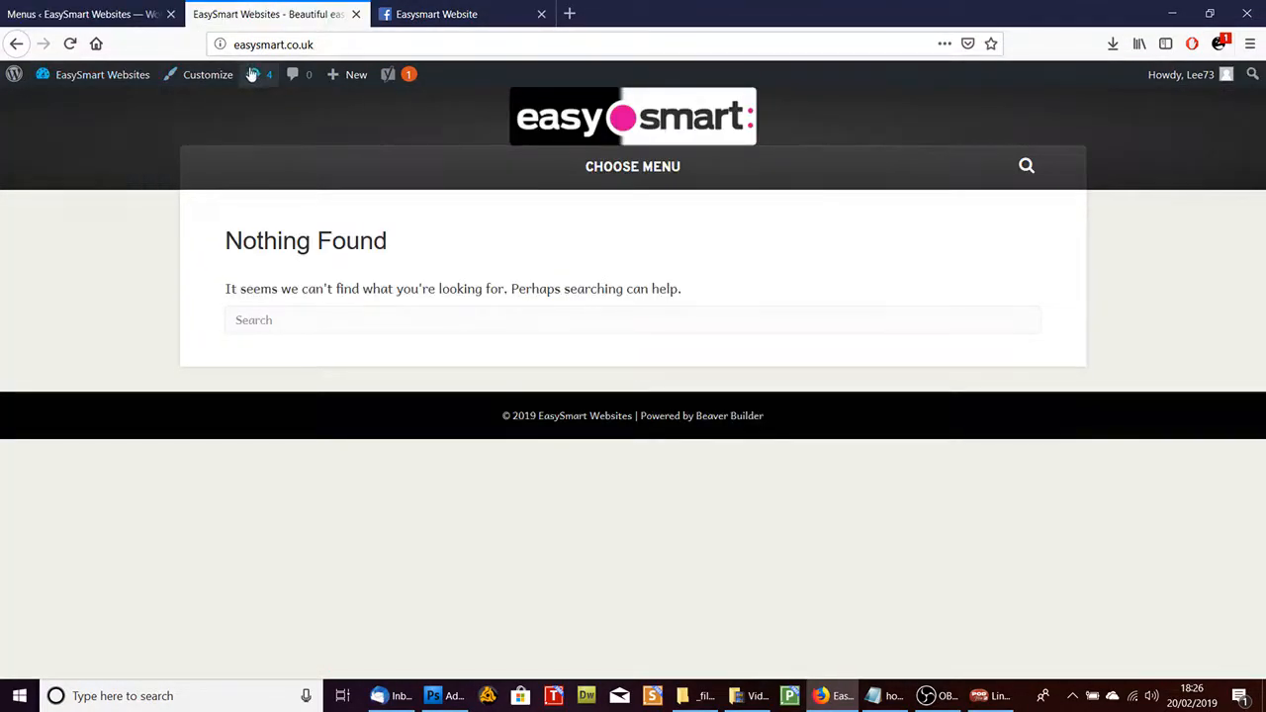
pyautogui.click(70, 44)
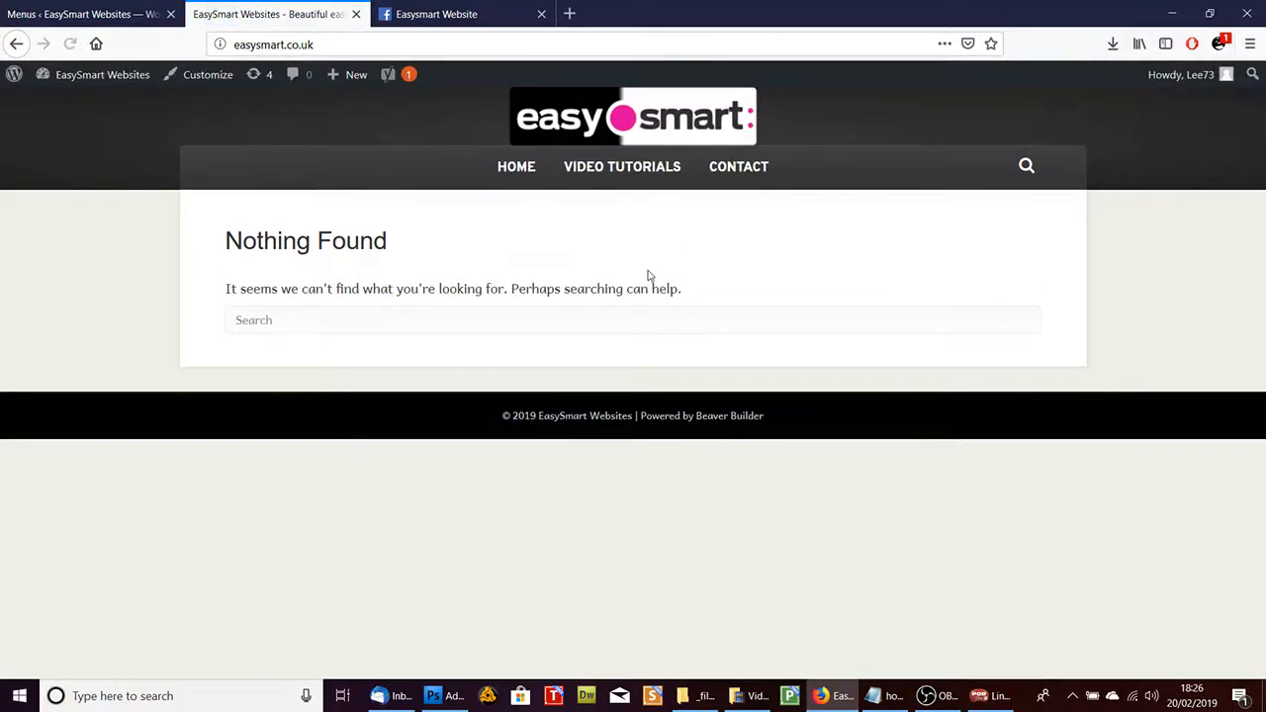
pyautogui.click(527, 187)
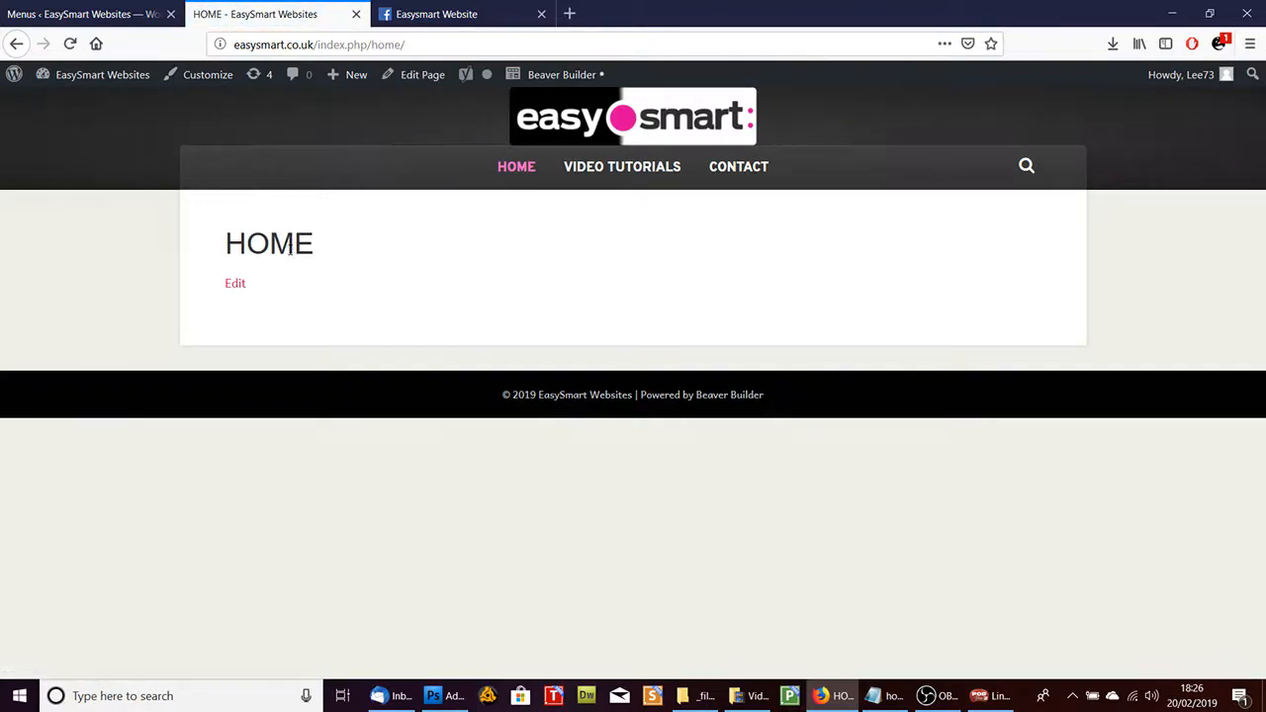
pyautogui.click(590, 176)
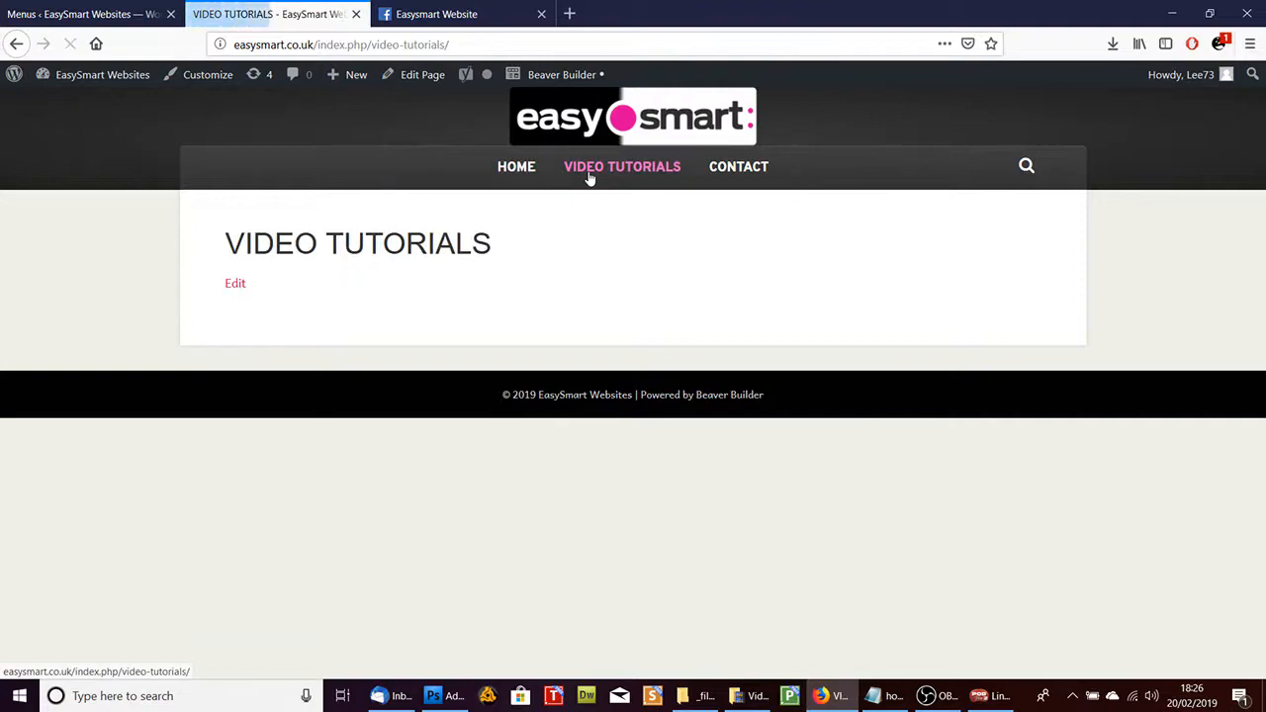
# Step: Check the CONTACT page on the live site and copy the web address of the Easysmart Website Facebook group
pyautogui.click(741, 169)
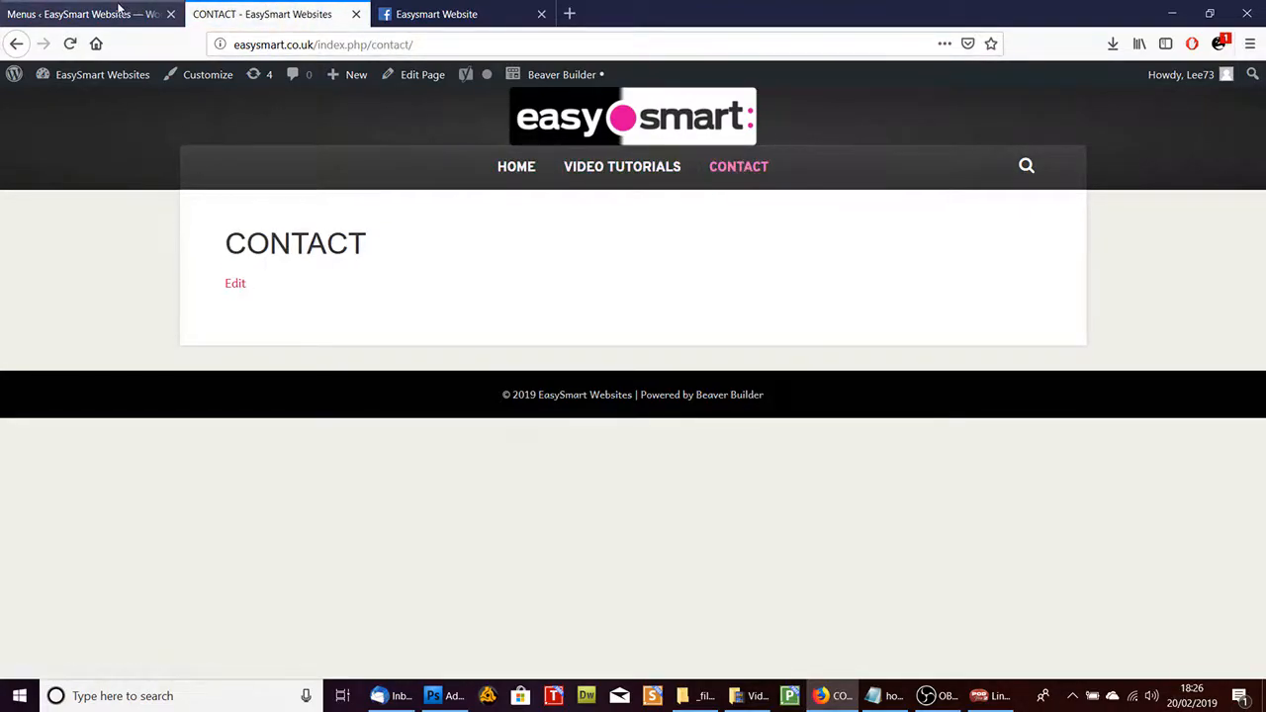
pyautogui.click(119, 12)
pyautogui.click(444, 11)
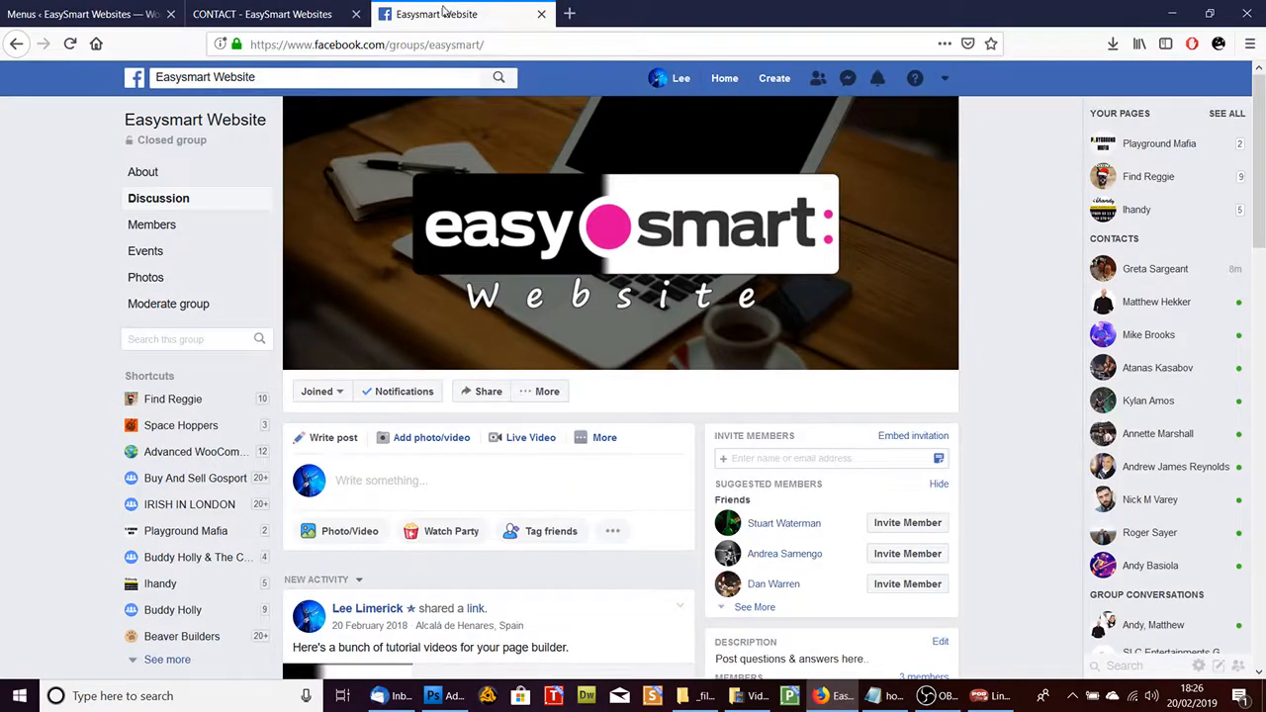
pyautogui.click(501, 44)
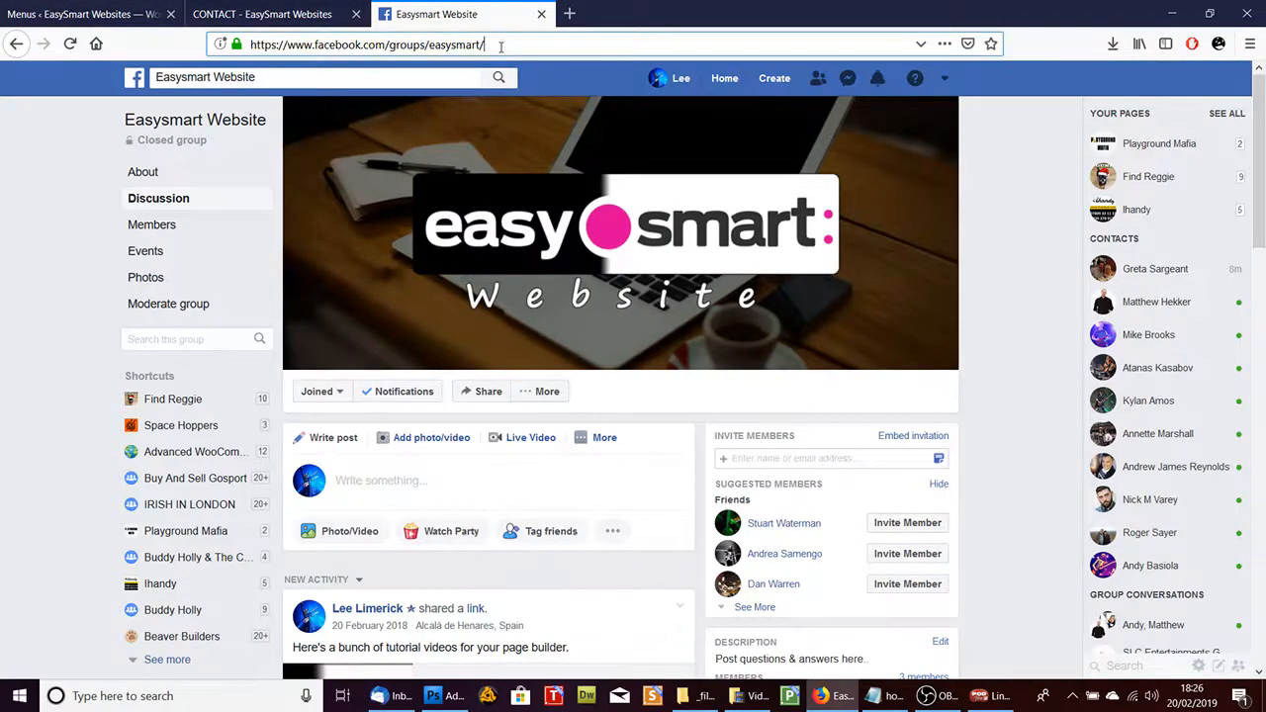
pyautogui.moveTo(501, 45); pyautogui.dragTo(198, 50)
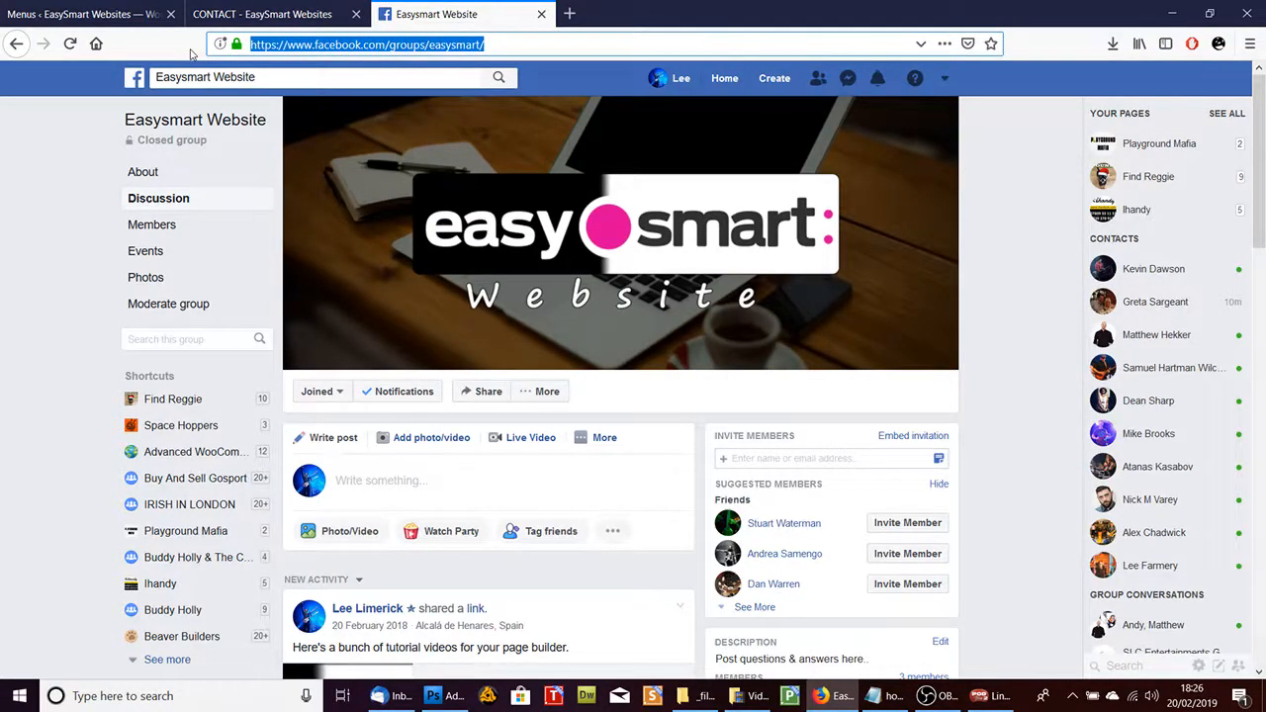
pyautogui.click(128, 15)
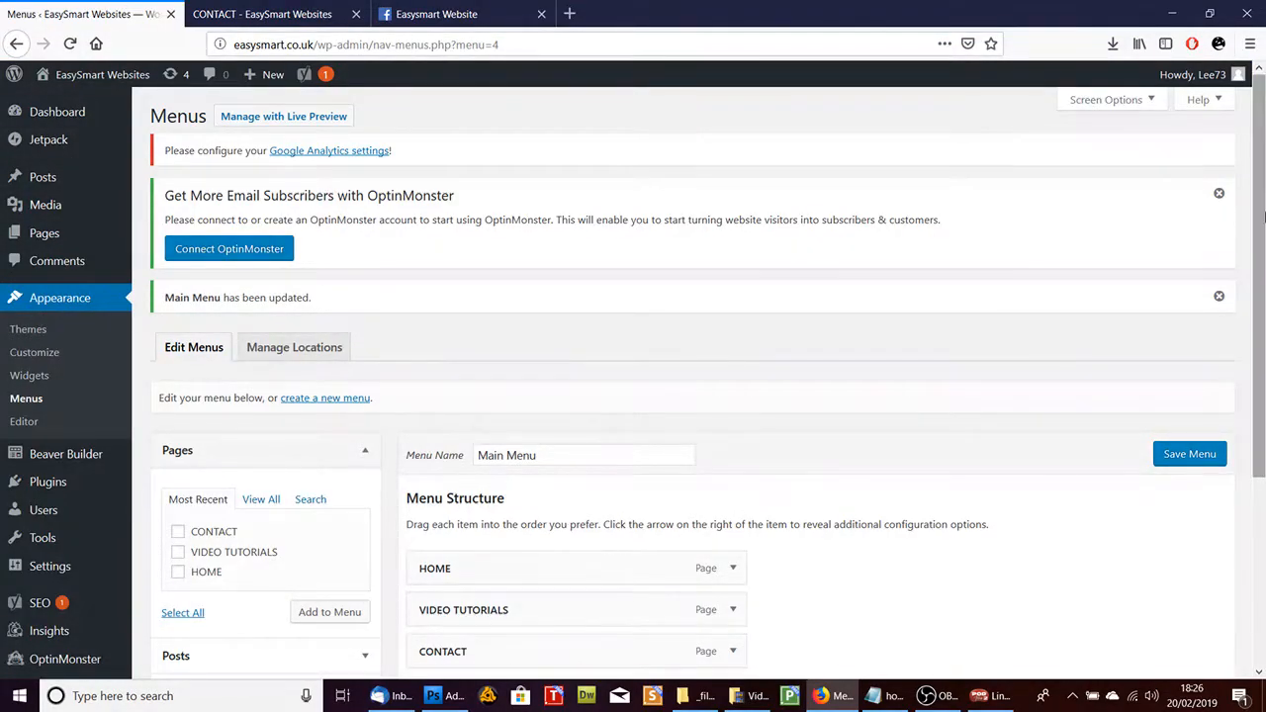
pyautogui.scroll(-2, 1249, 226)
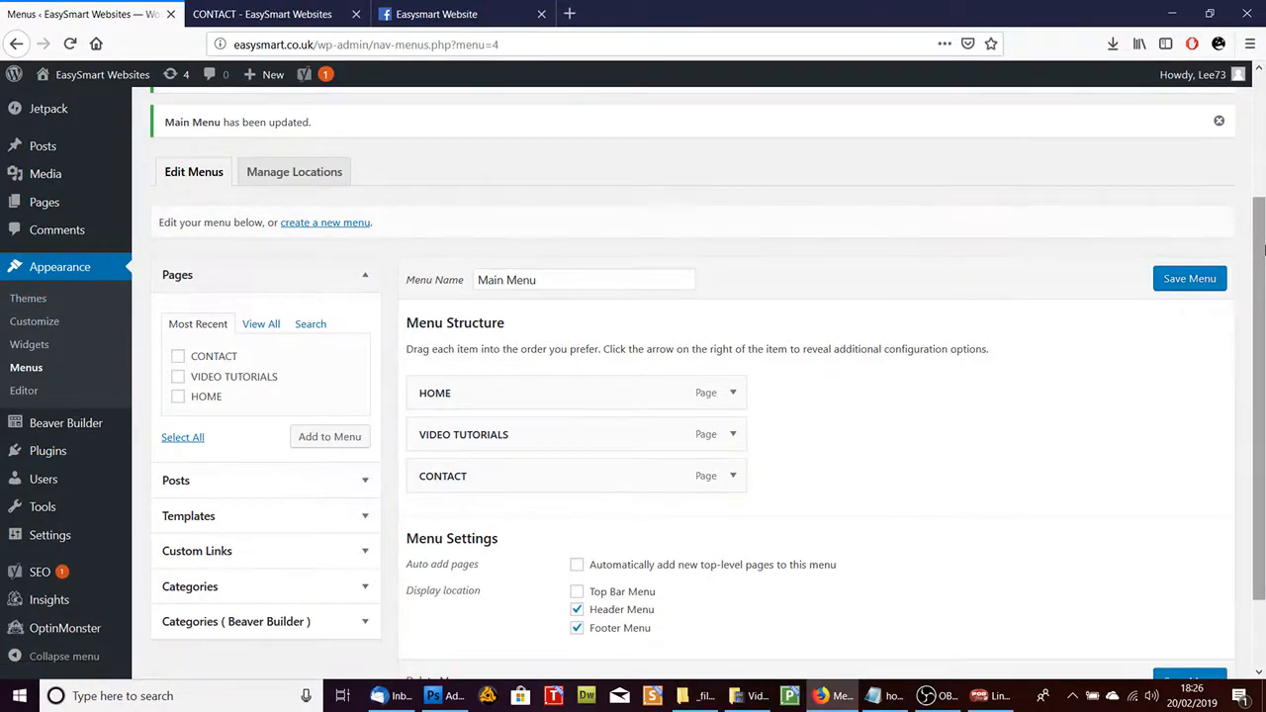
pyautogui.scroll(-1, 969, 314)
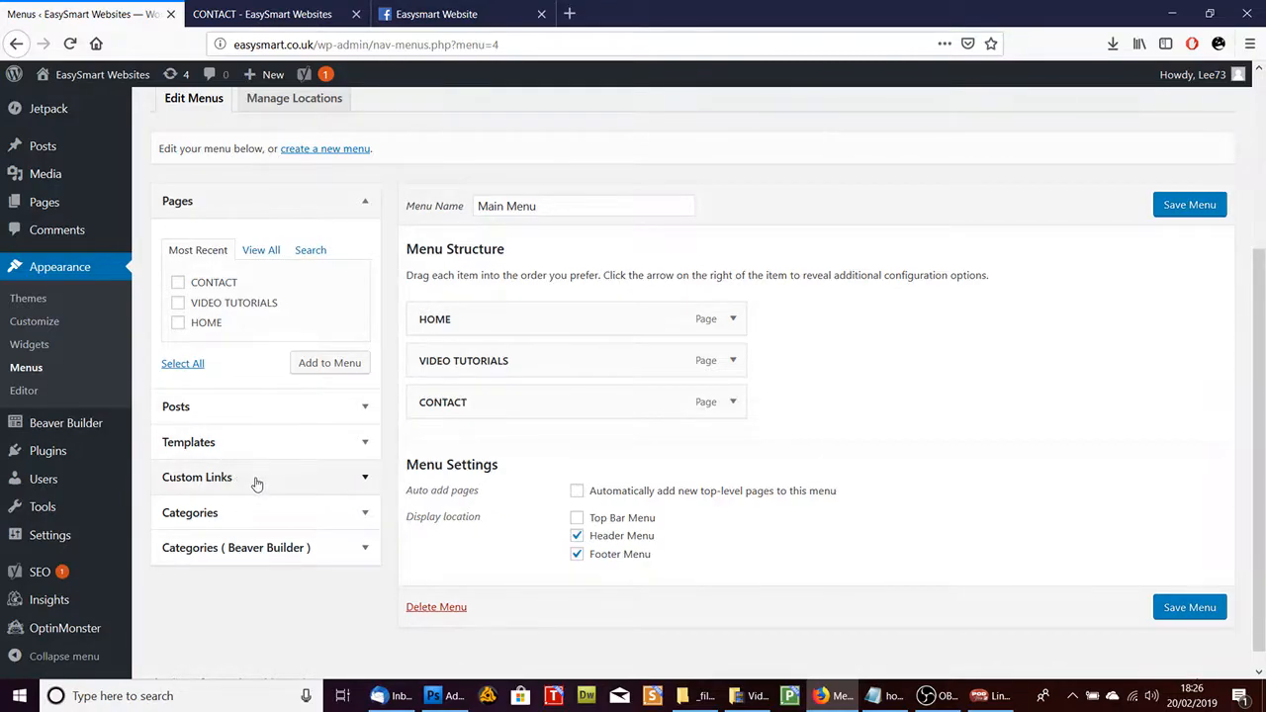
pyautogui.click(255, 480)
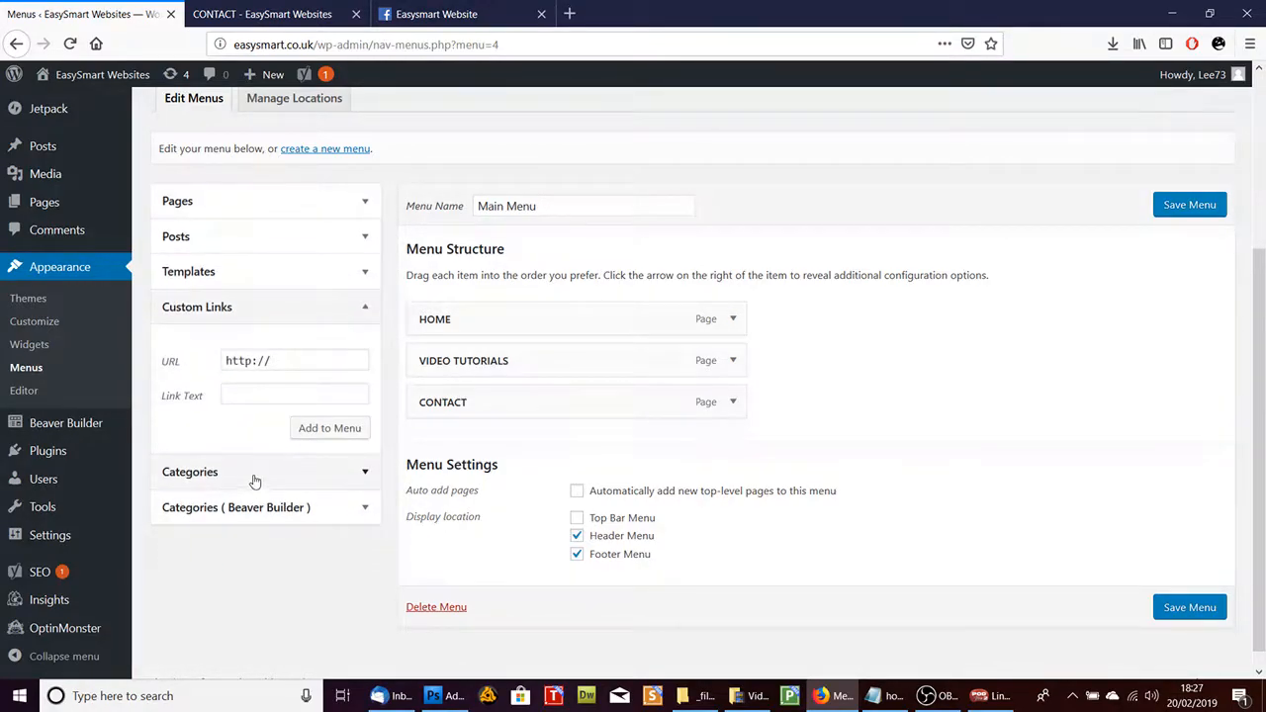
pyautogui.click(290, 366)
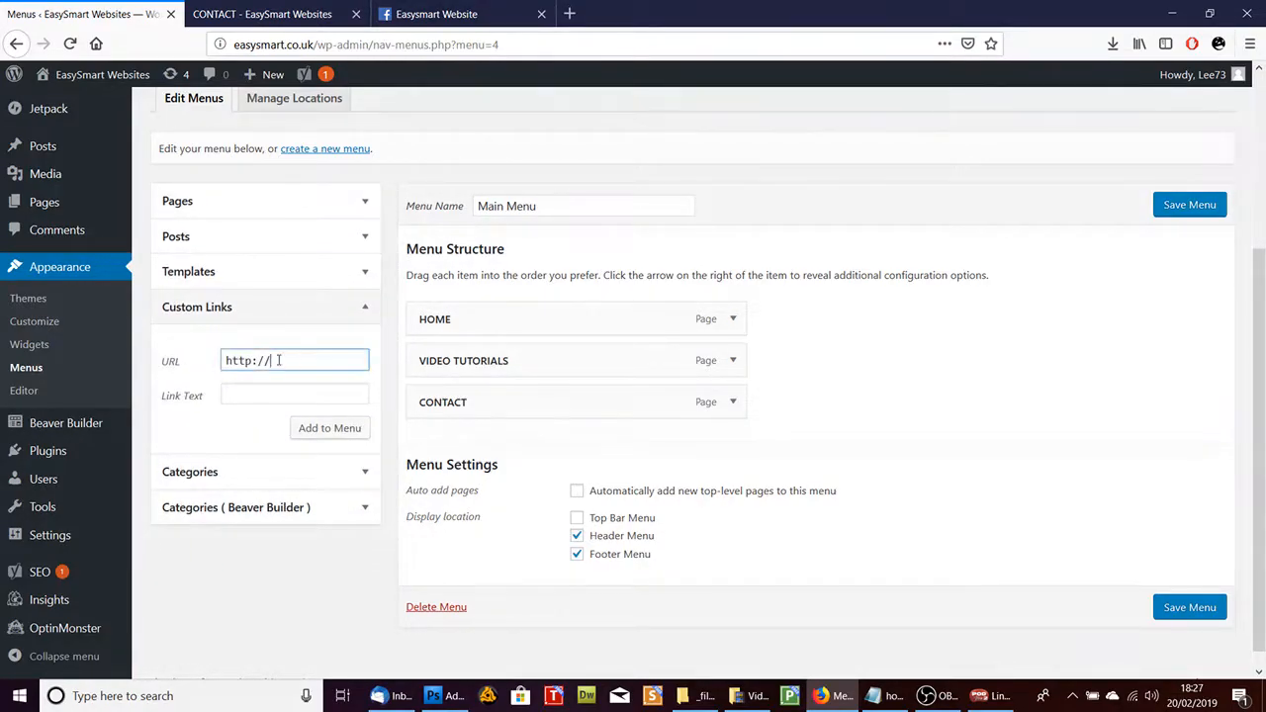
pyautogui.hotkey('ctrl', 'a')
pyautogui.hotkey('ctrl', 'v')
pyautogui.hotkey('ctrl', 'a')
# Step: Give the custom link the text FACEBOOK, add it to Main Menu and save the menu
pyautogui.click(275, 401)
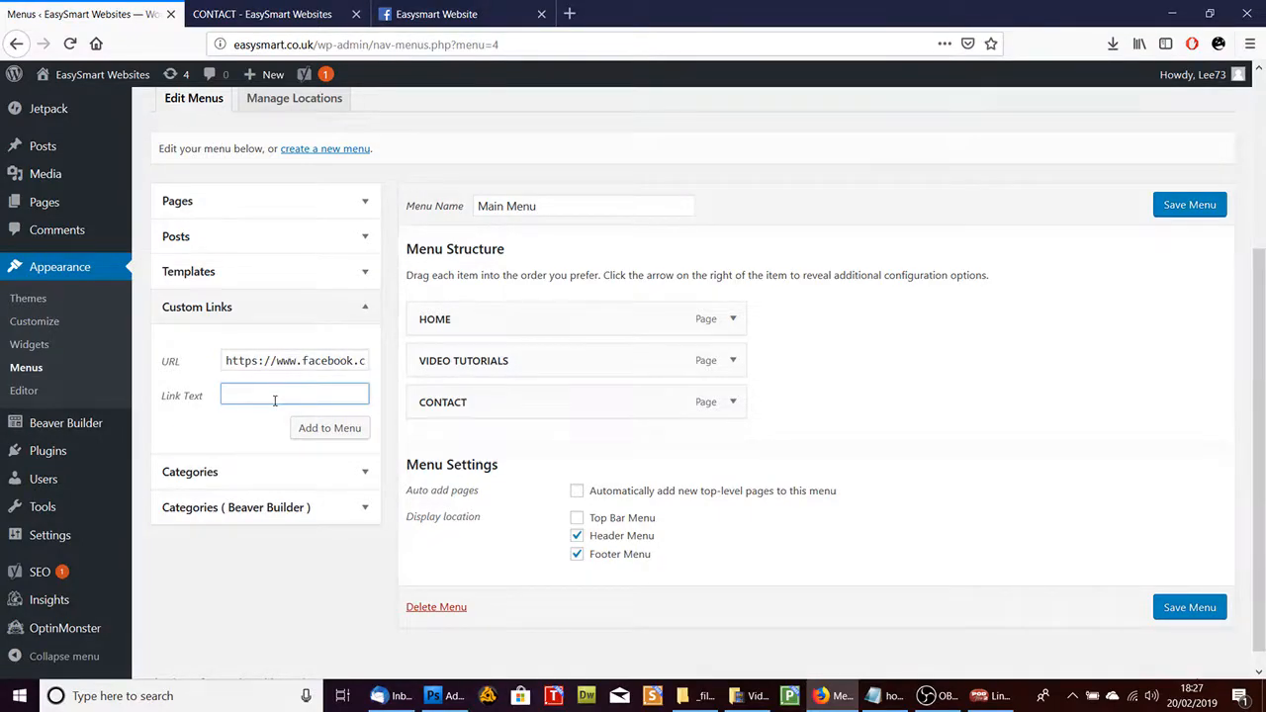
pyautogui.write('FACEBOOK')
pyautogui.click(315, 429)
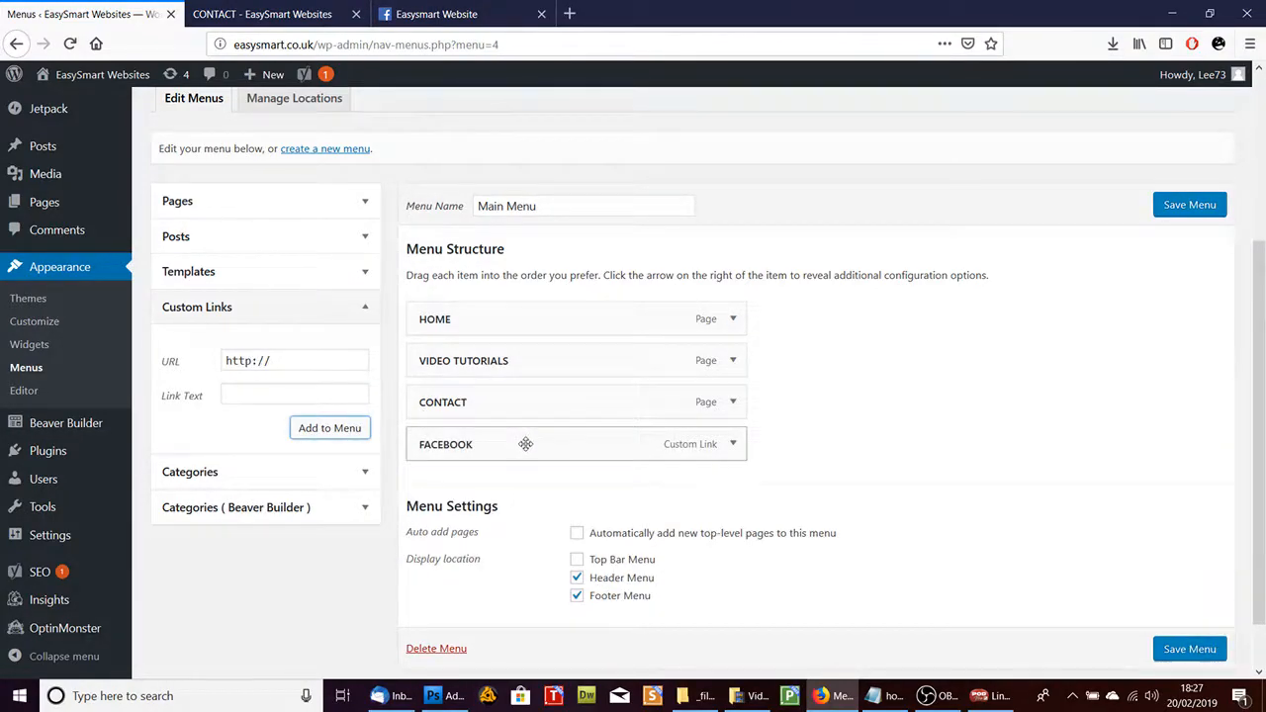
pyautogui.click(1177, 653)
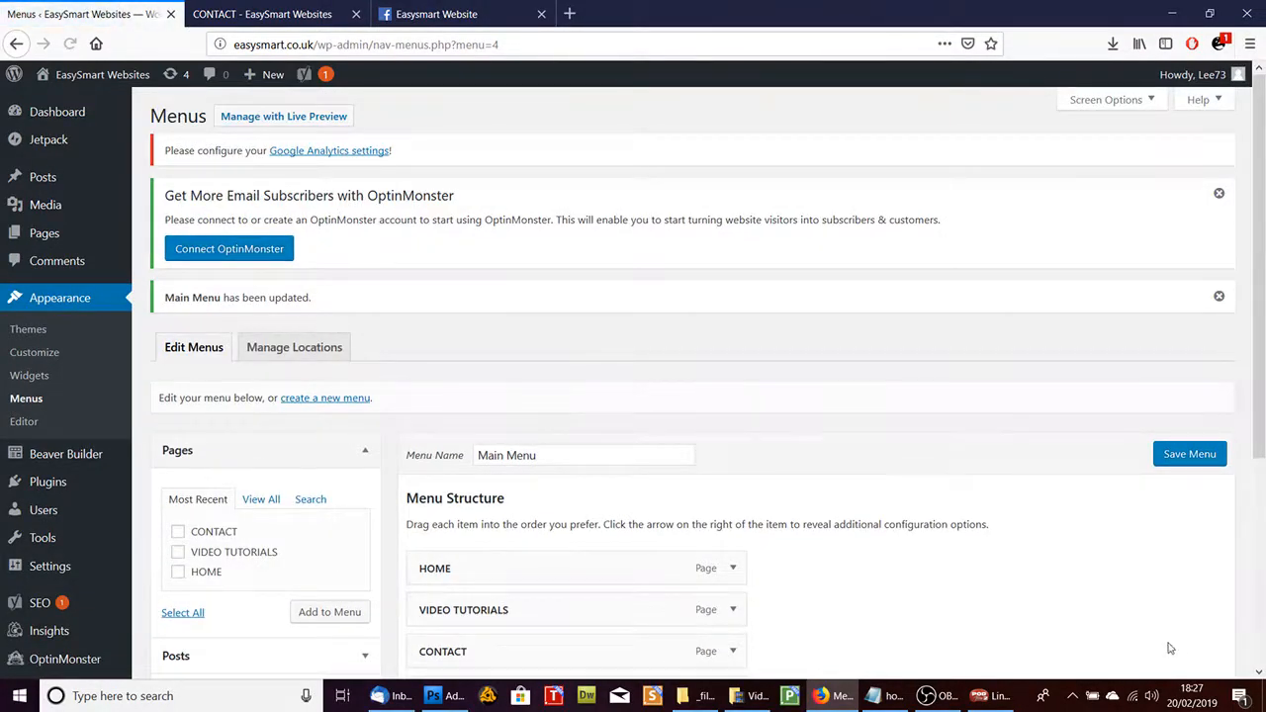
# Step: Reload the live site's CONTACT page and test the FACEBOOK link in the header navigation
pyautogui.click(297, 12)
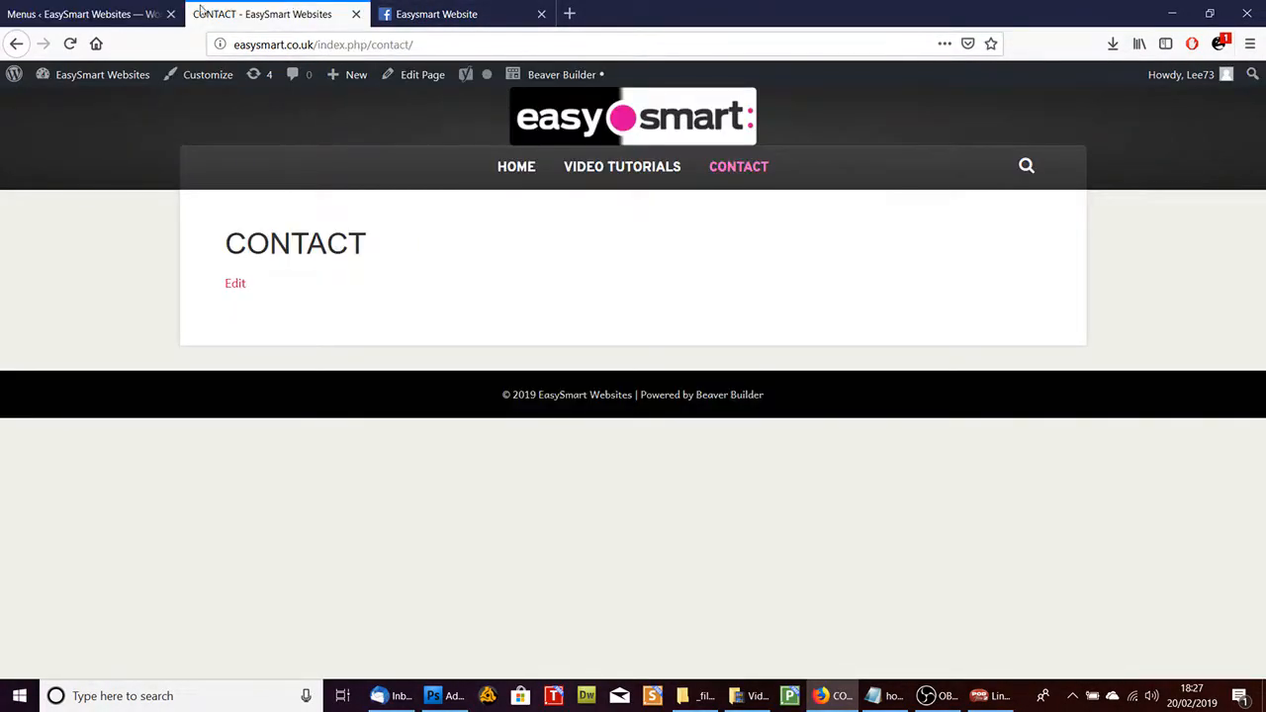
pyautogui.click(69, 44)
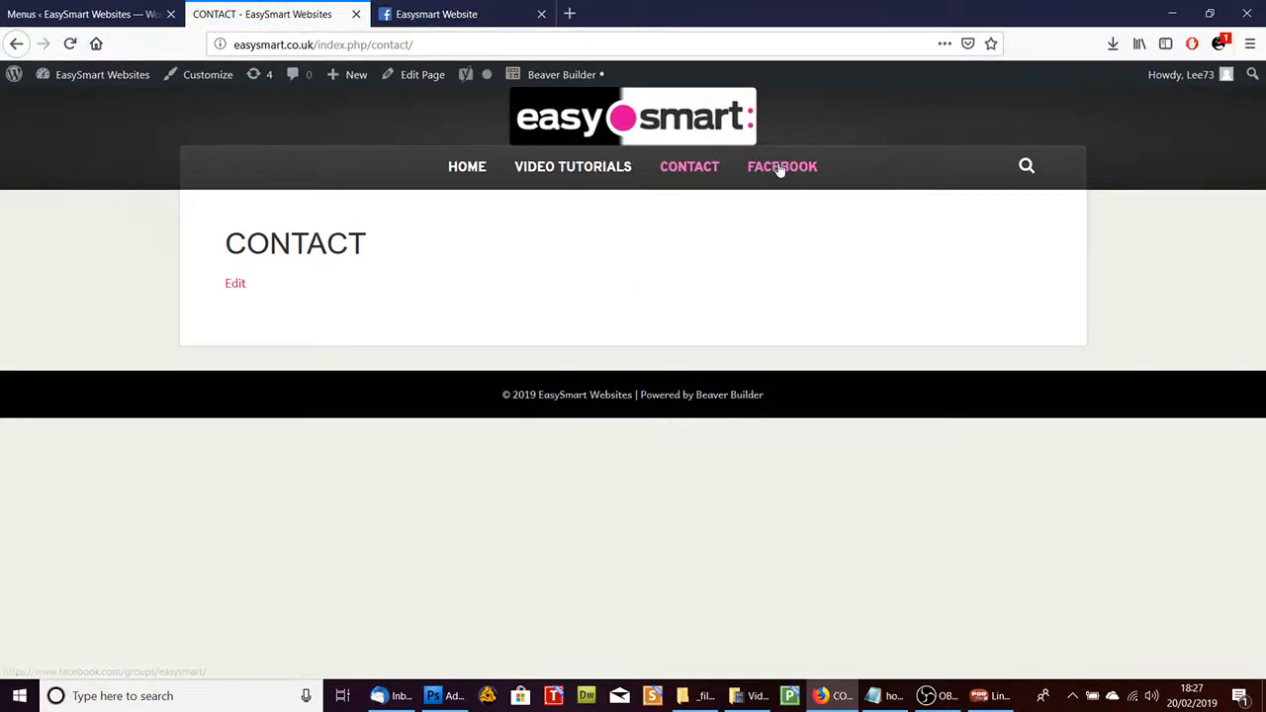
pyautogui.click(782, 168)
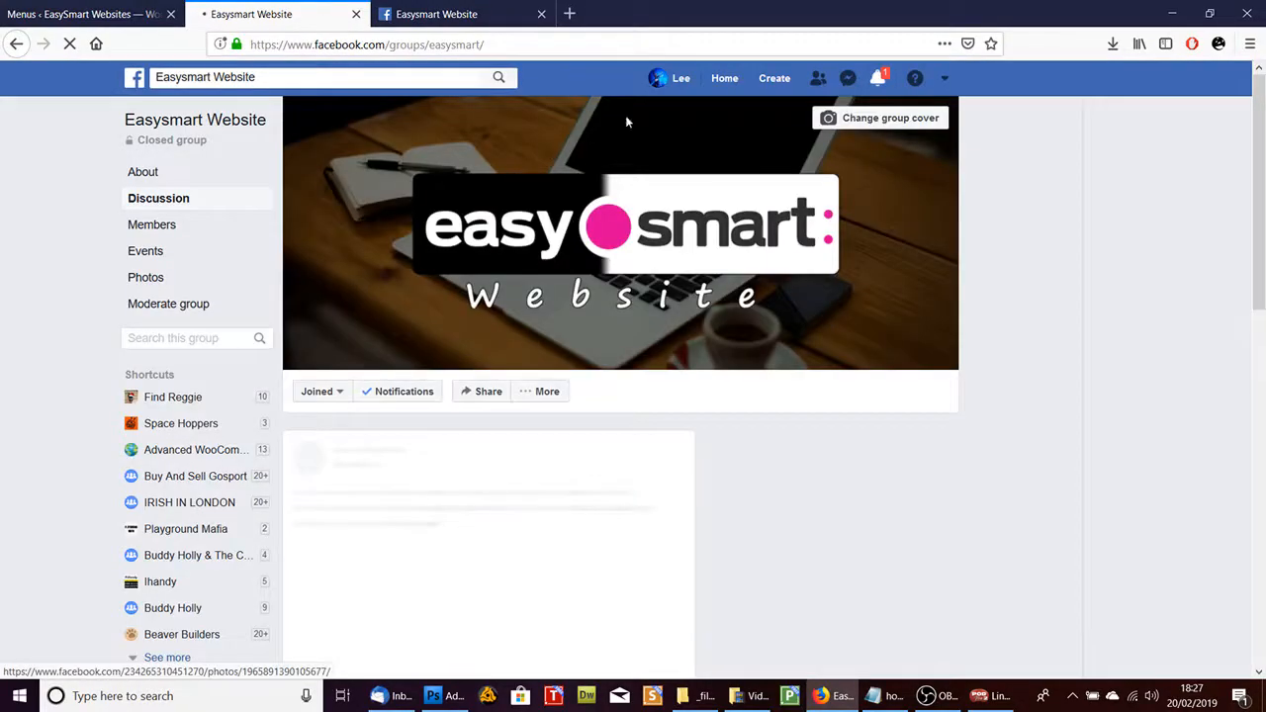
# Step: Back in the WordPress menu editor, enable automatically adding new top-level pages to Main Menu
pyautogui.click(13, 6)
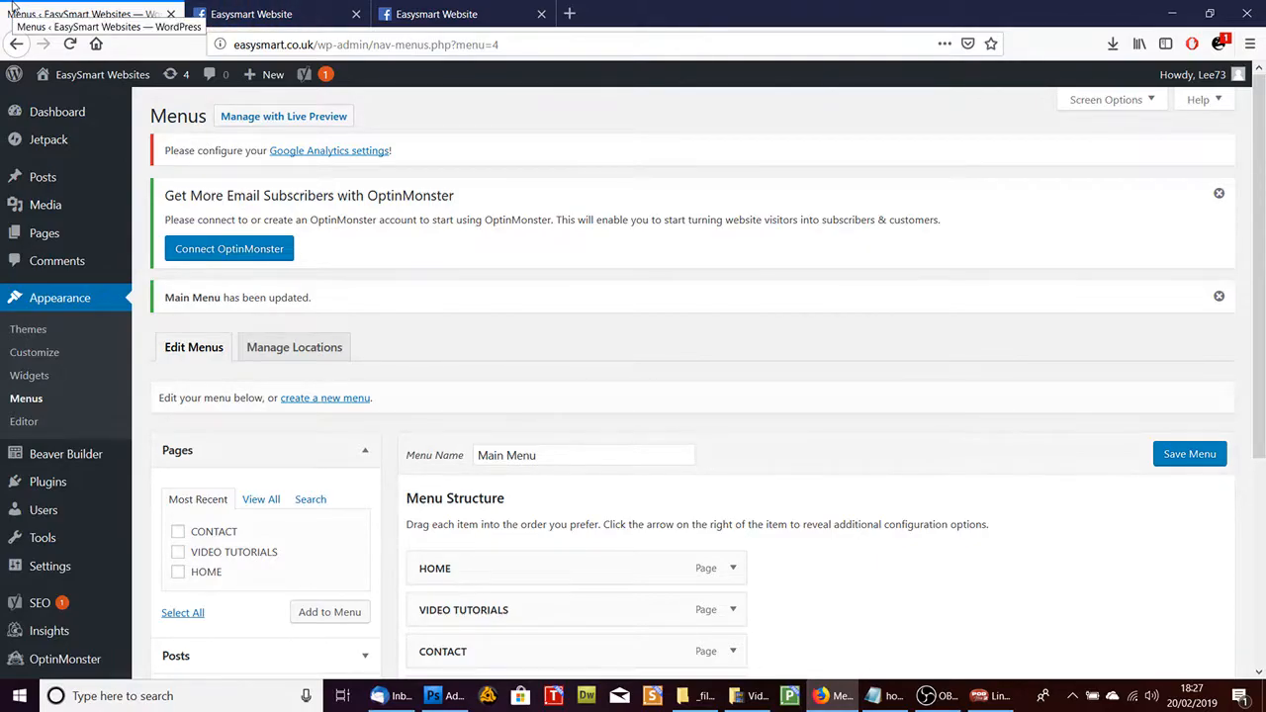
pyautogui.moveTo(1256, 128); pyautogui.dragTo(1256, 321)
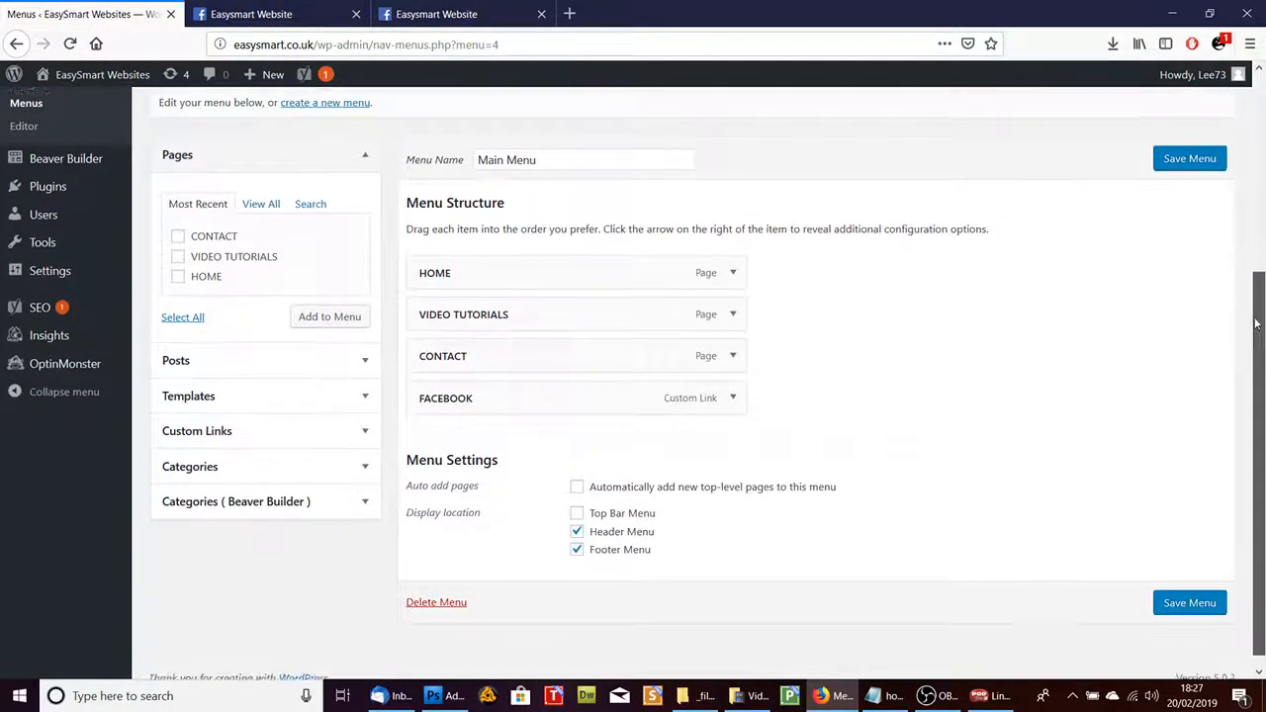
pyautogui.click(578, 474)
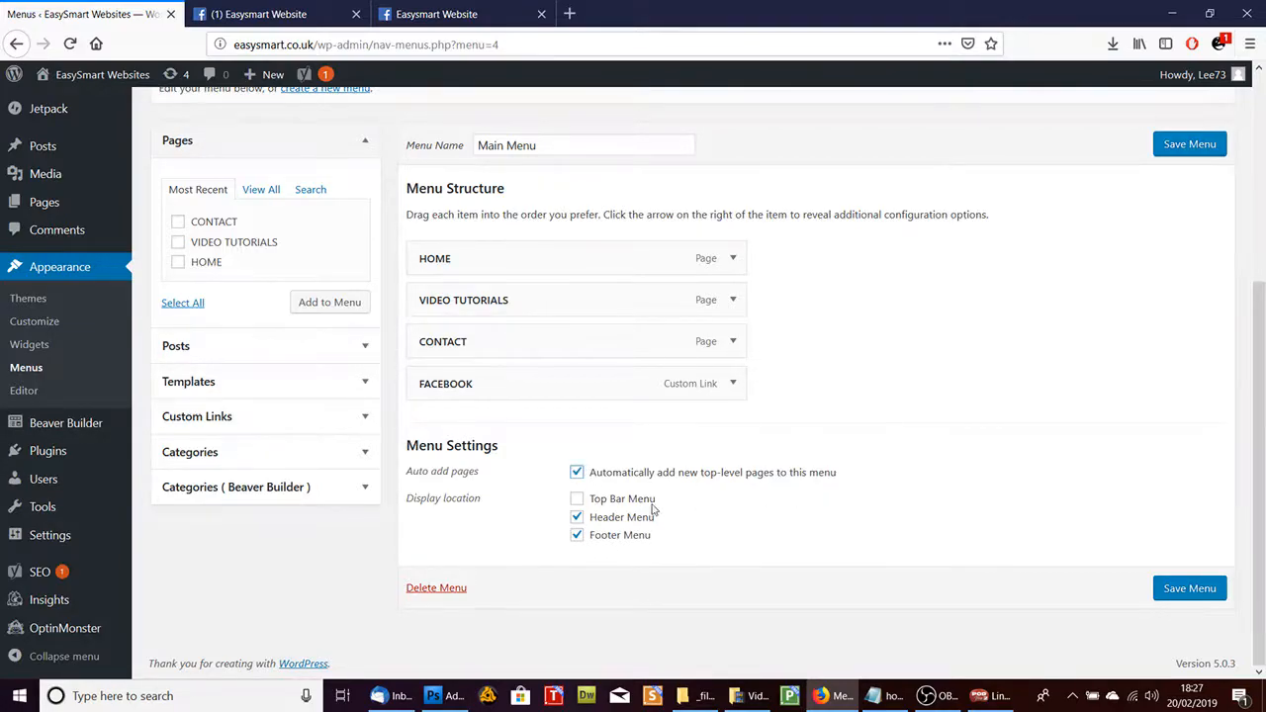